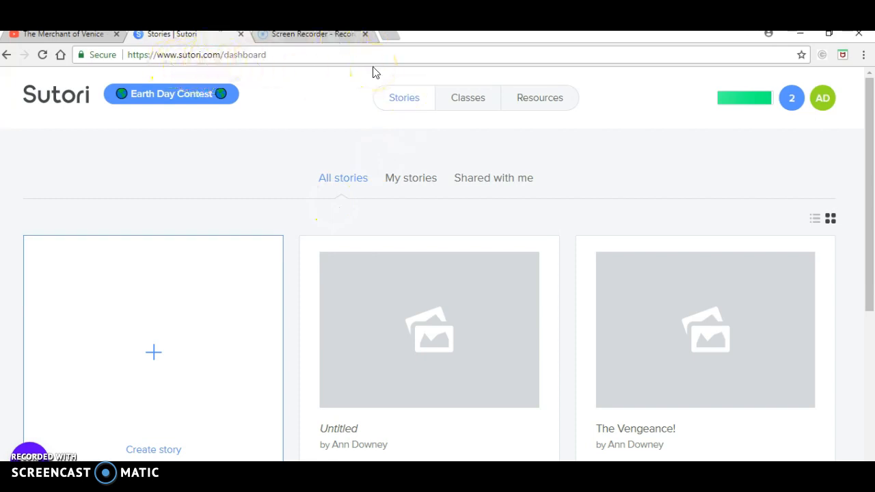
Step: Create a new story and give it the title "Merchant of Venice Summary"
scroll(233, 384, "down", 1)
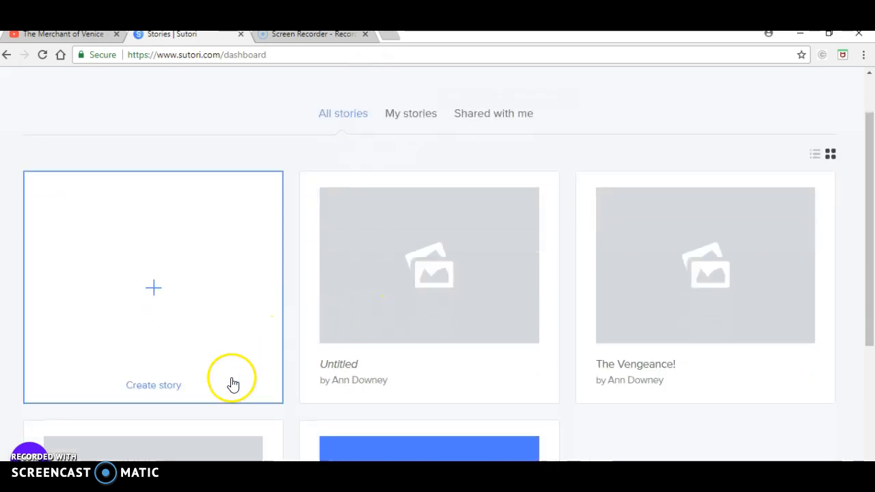
left_click(154, 290)
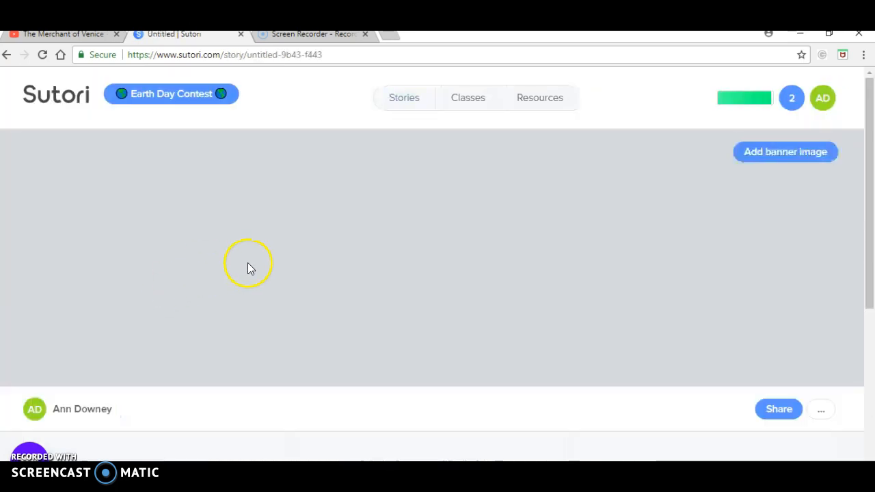
scroll(593, 291, "down", 2)
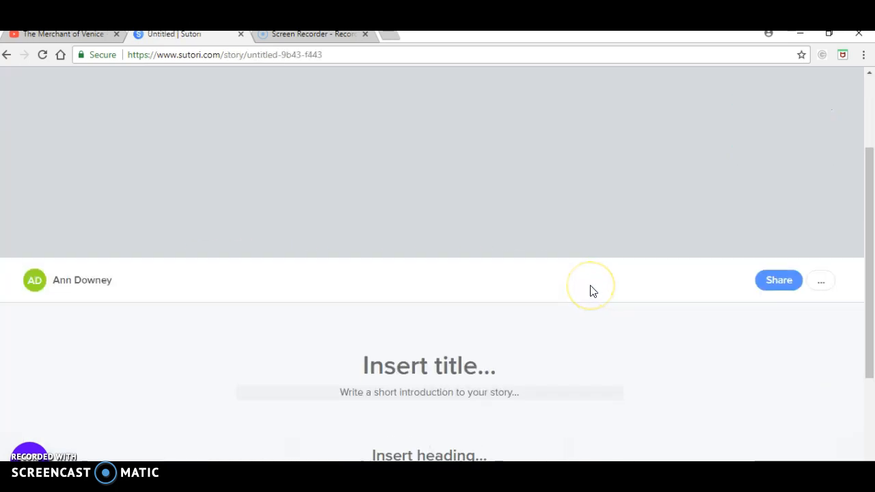
scroll(592, 289, "down", 2)
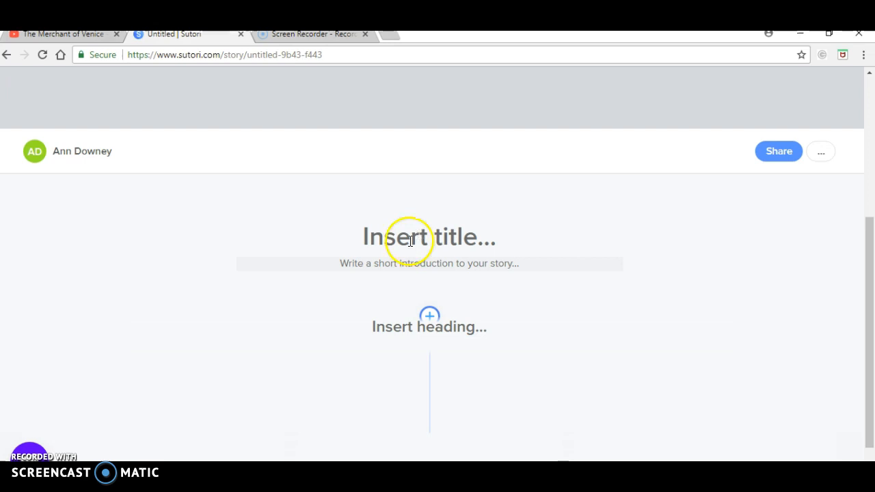
left_click(421, 237)
type("Merchant of Venice Summary")
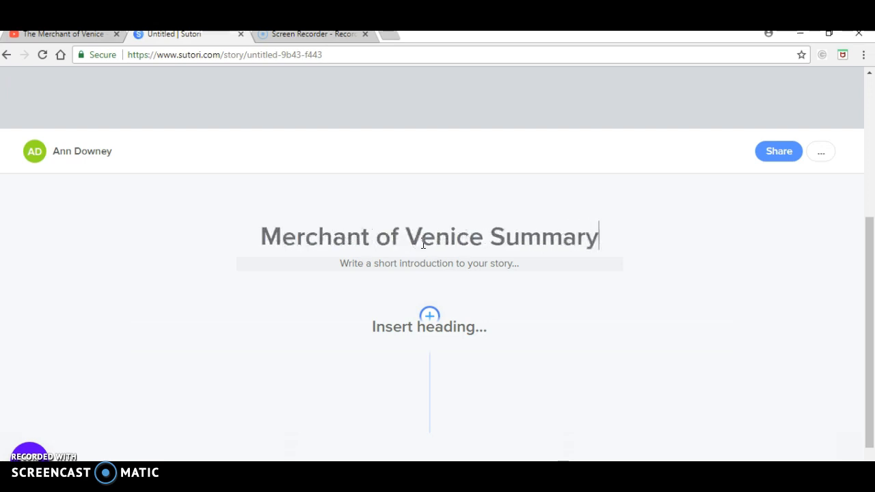
Step: Write the story introduction "In this timeline, you will see a summary of the The Merchant of Venice."
left_click(453, 264)
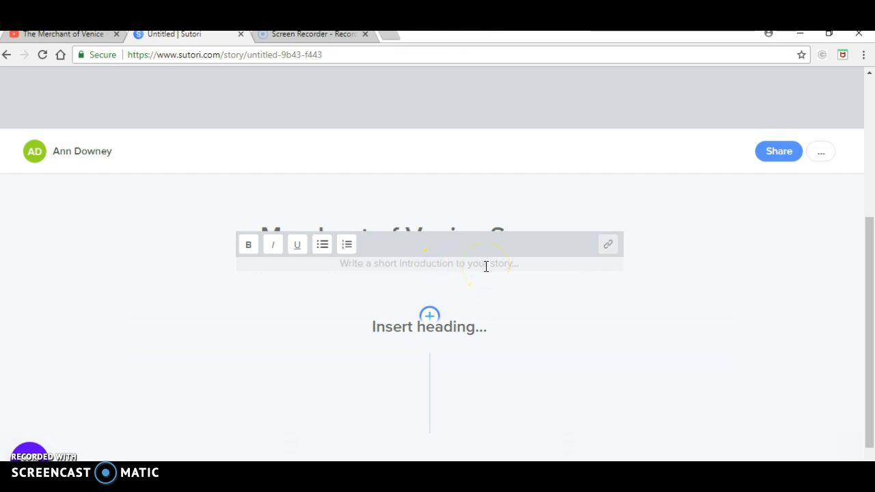
type("In this timeline, ")
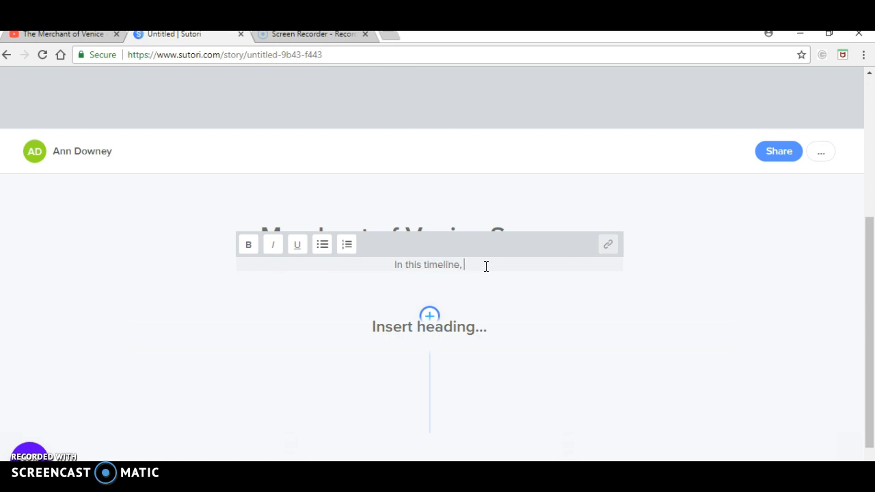
type("you will see a")
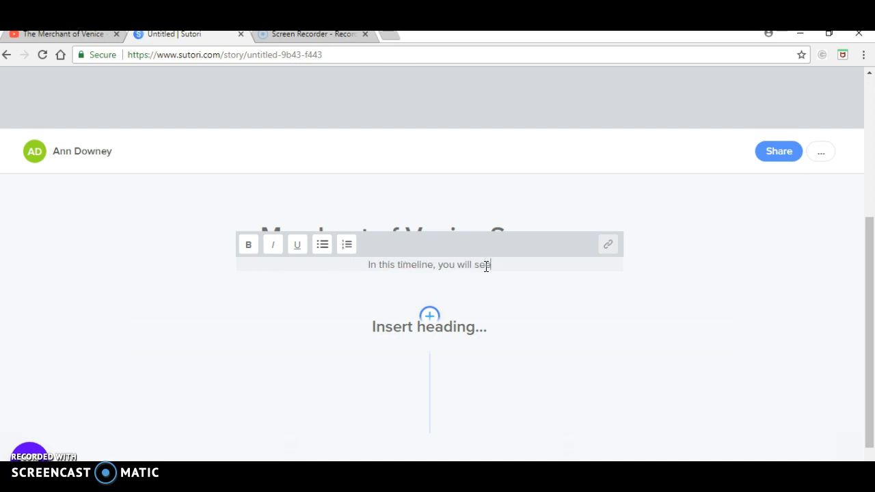
type(" summary of the The")
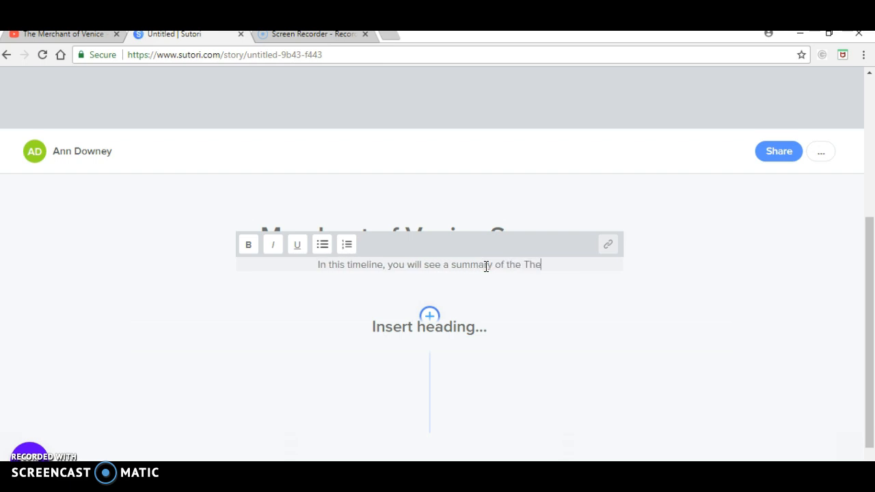
type(" Merchant")
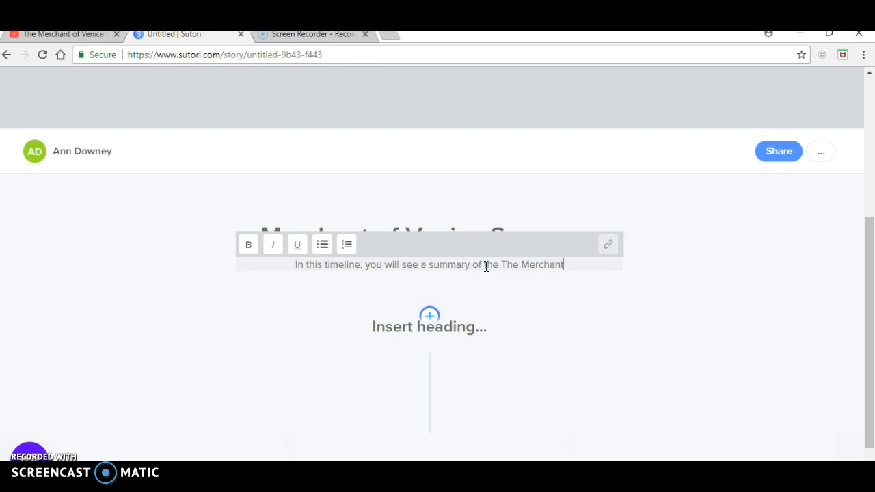
type(" of Venice.")
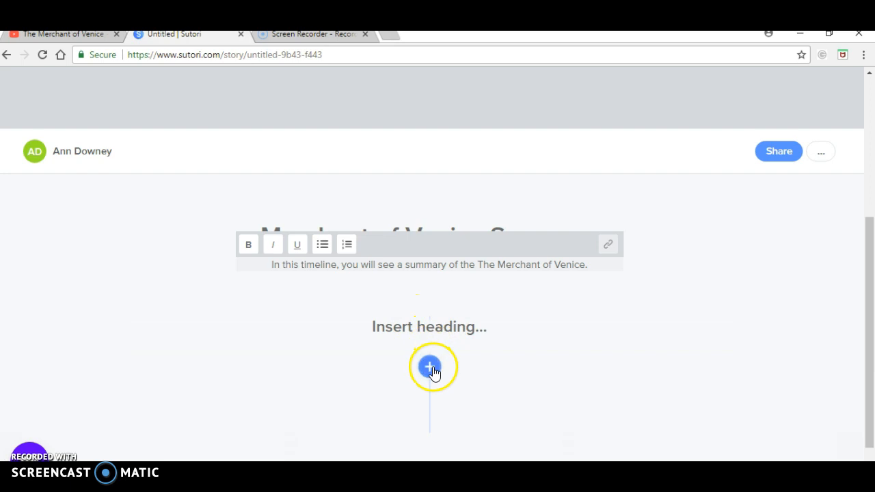
Step: Set the first section heading below the introduction to "Act I"
scroll(451, 289, "down", 1)
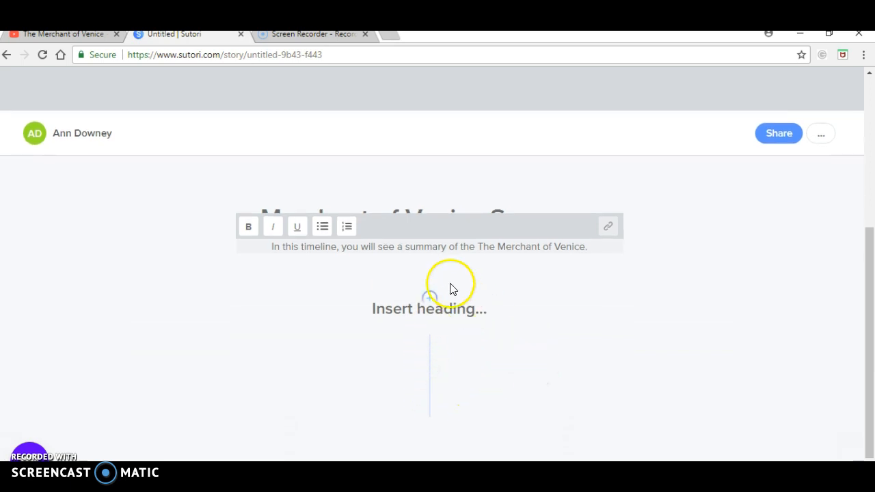
left_click(427, 305)
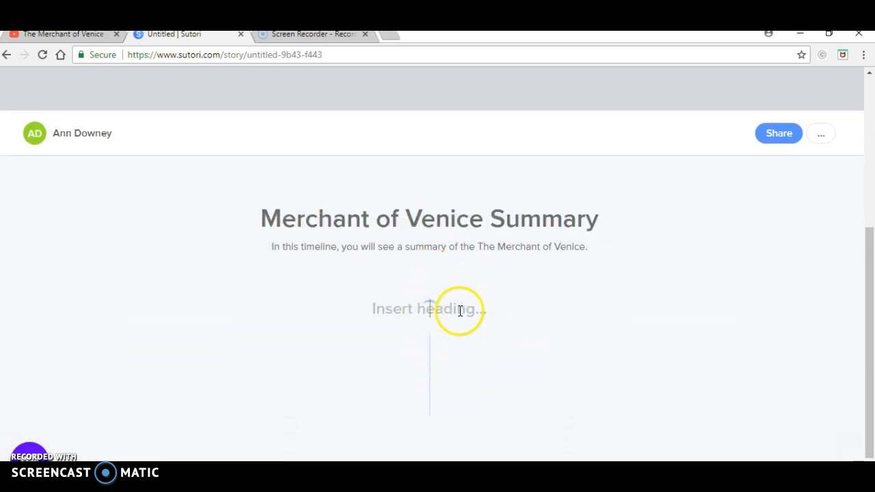
type("Act ")
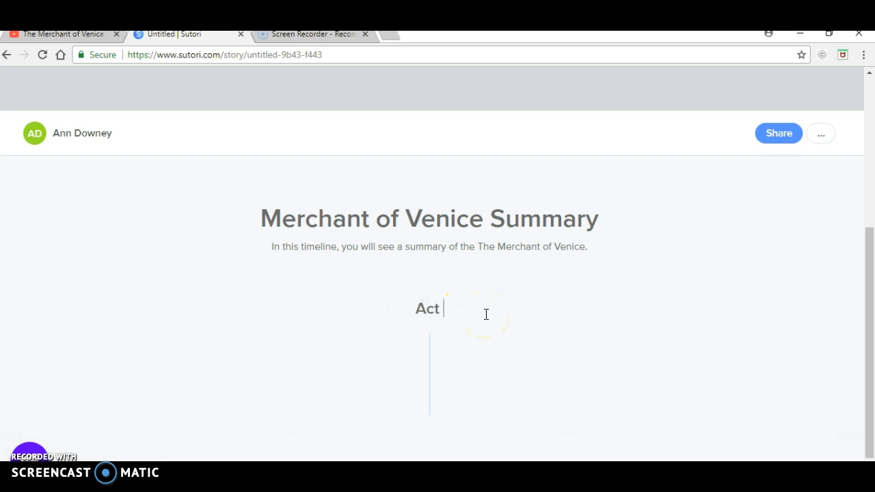
type("I")
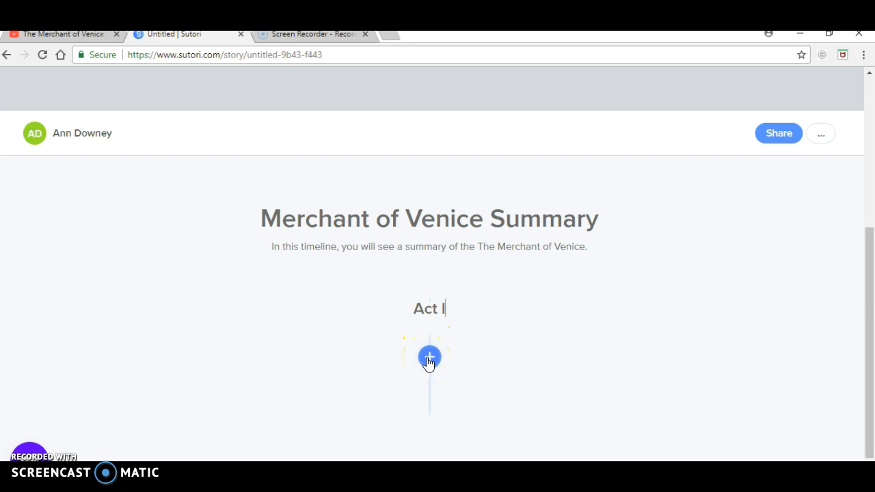
Step: Add an image block under the Act I heading and upload the picture "map" from the MofV folder
left_click(427, 358)
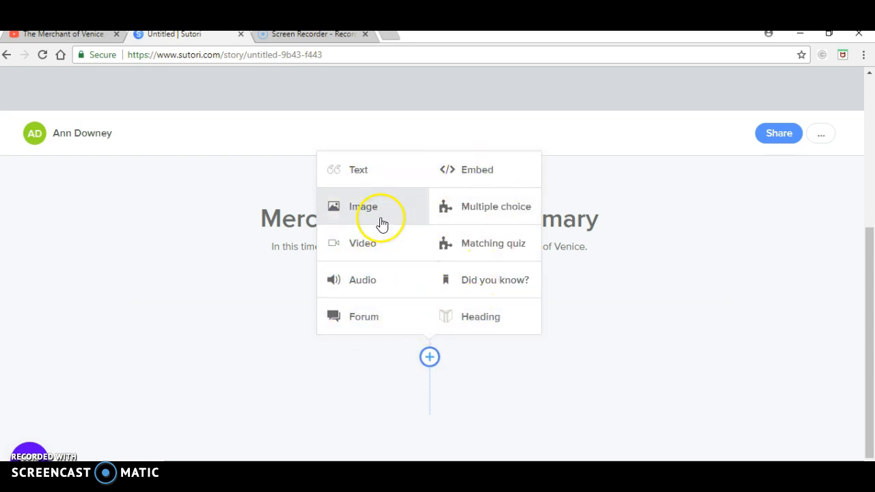
left_click(367, 212)
left_click(361, 302)
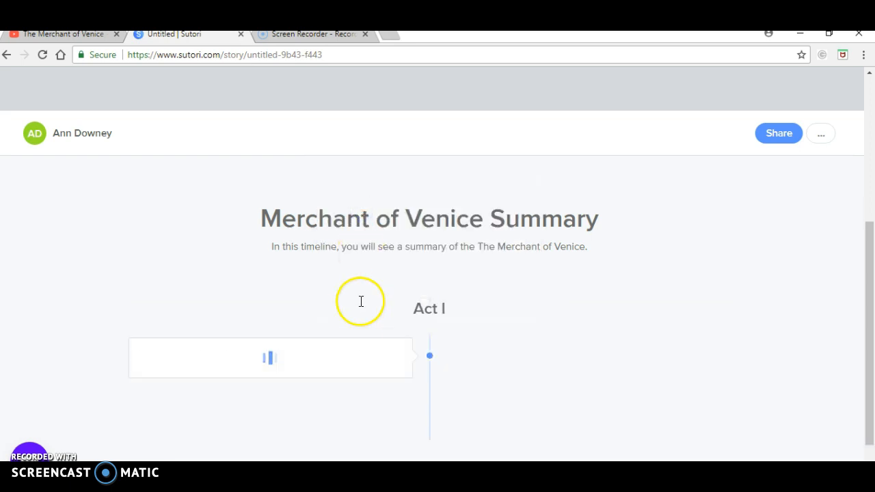
scroll(438, 357, "down", 3)
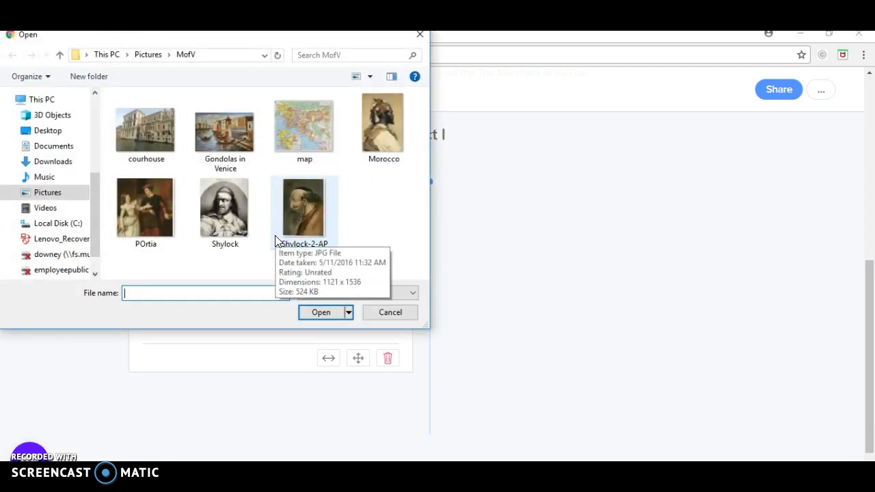
left_click(304, 130)
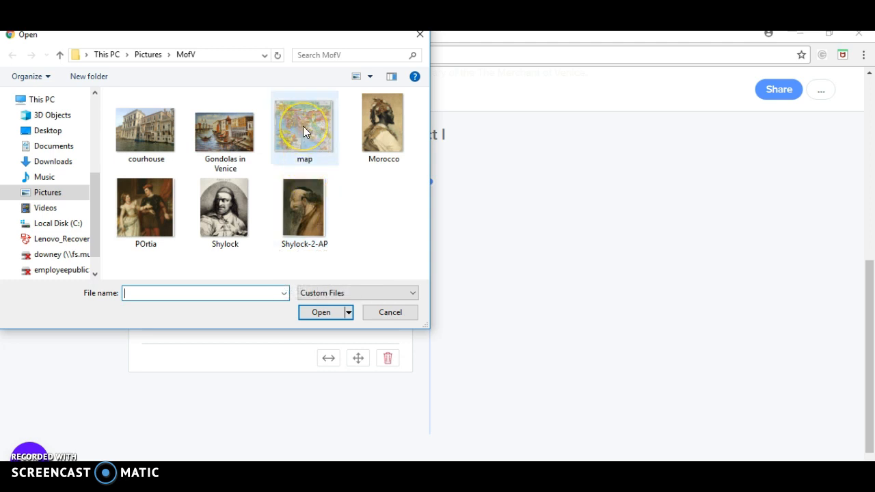
left_click(303, 129)
left_click(330, 309)
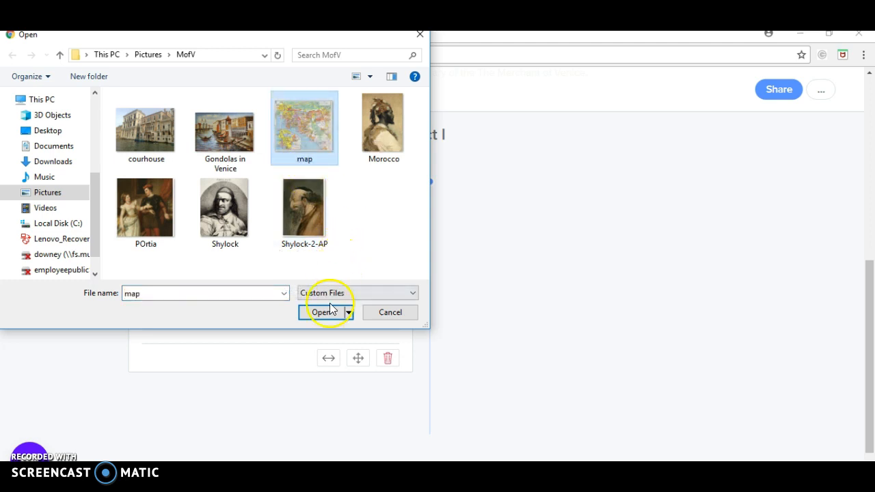
left_click(324, 316)
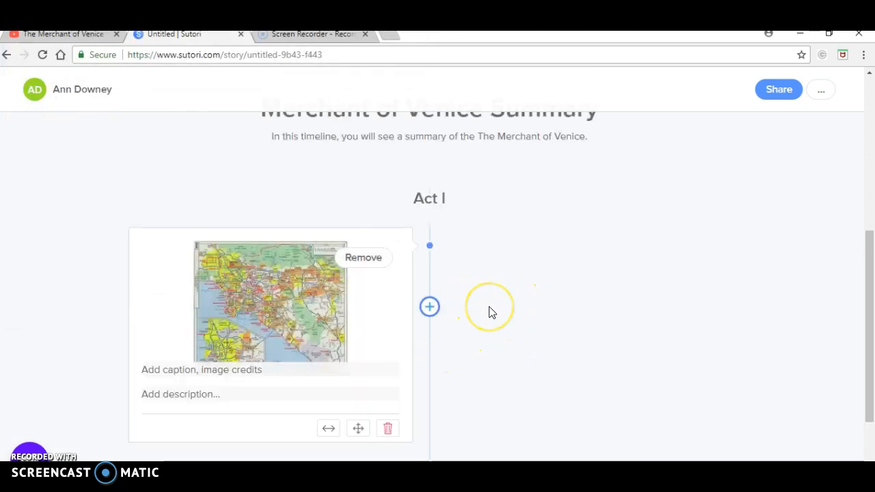
Step: Caption the map image "Map of Venice in 16th century"
scroll(479, 311, "down", 1)
left_click(216, 305)
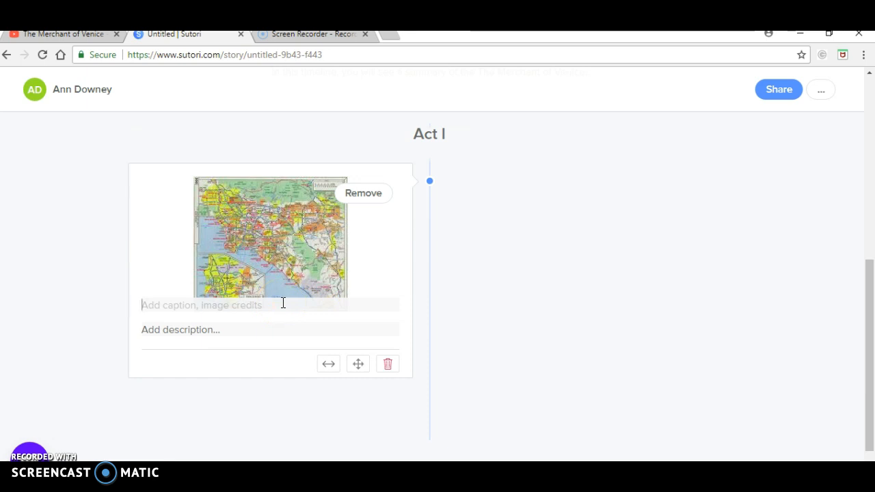
type("Map of Venice")
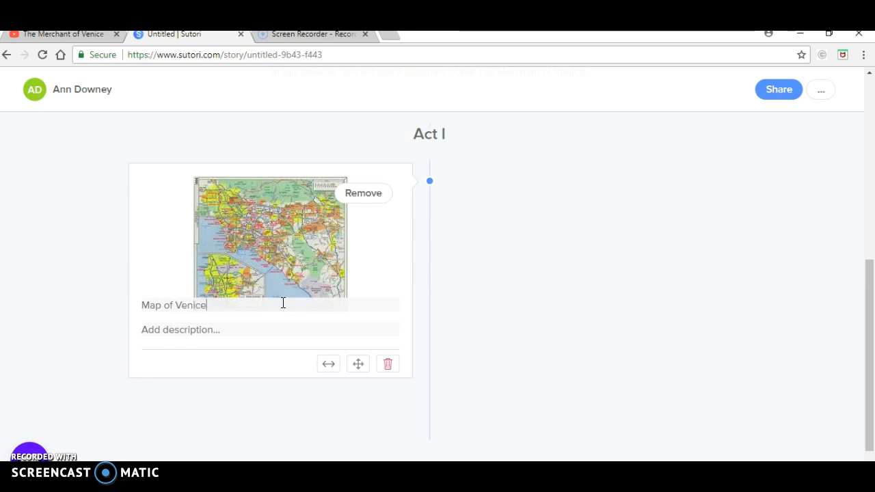
type(" in 16th C")
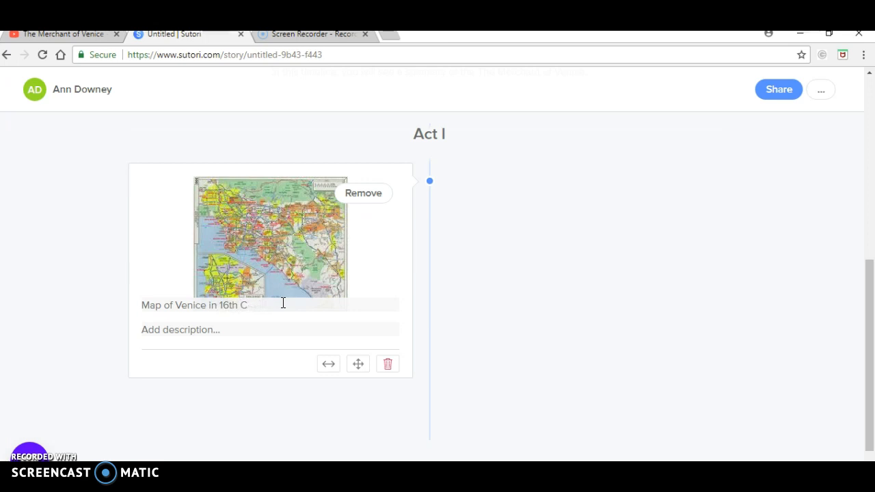
type("ententury")
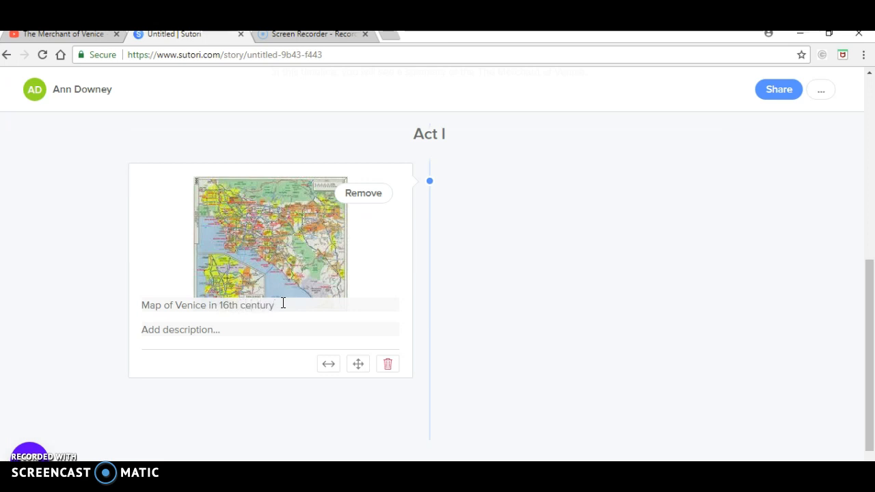
Step: Describe the map image as "The play is set in 16th century Venice, a place known for its importance in the world of trade."
left_click(219, 344)
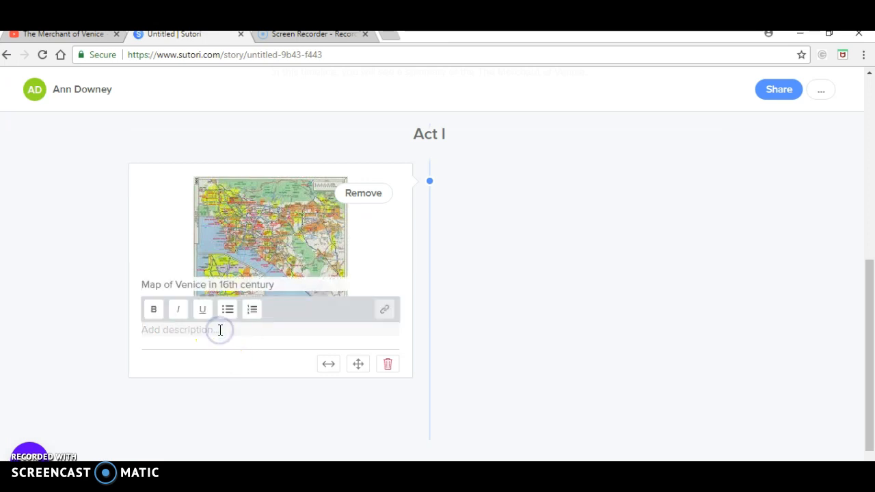
type("Th")
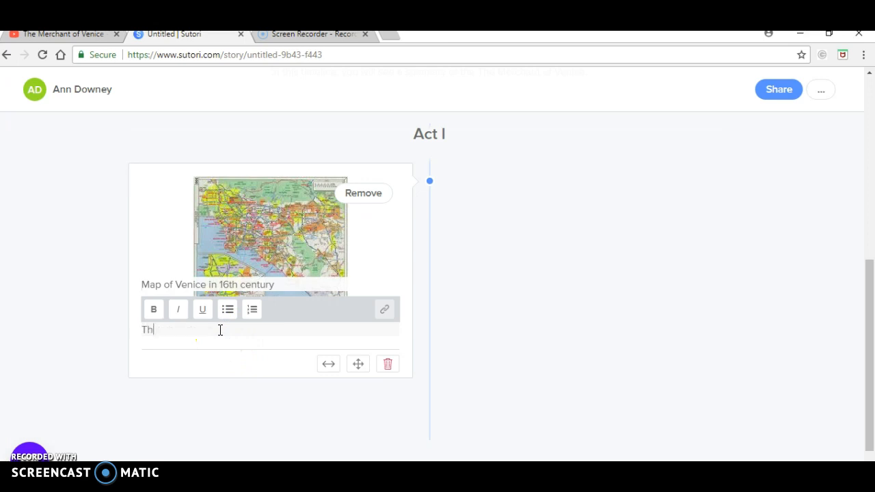
type("e play is set ")
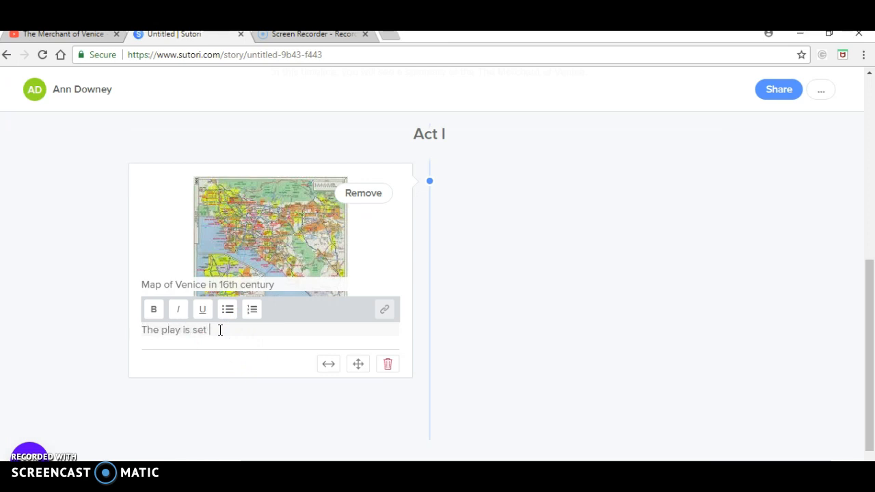
type("in 16th century Venice")
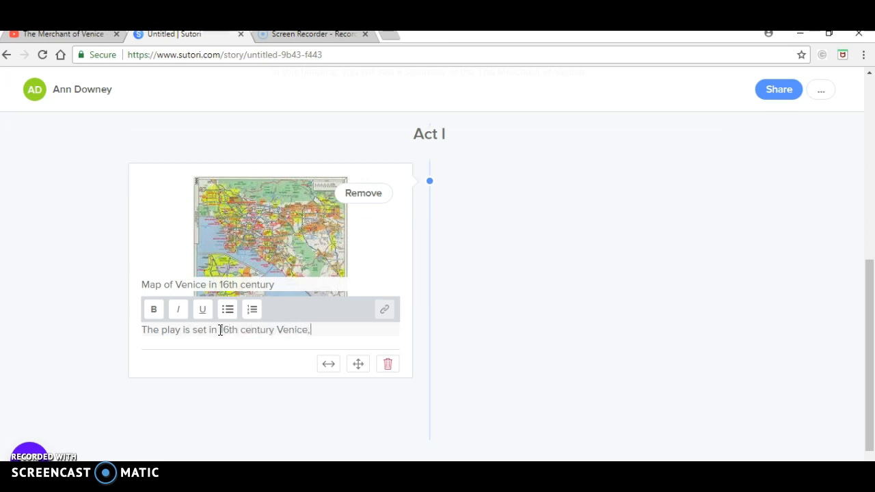
type(", a place know fo")
key("BackSpace")
key("BackSpace")
key("BackSpace")
type("n for its")
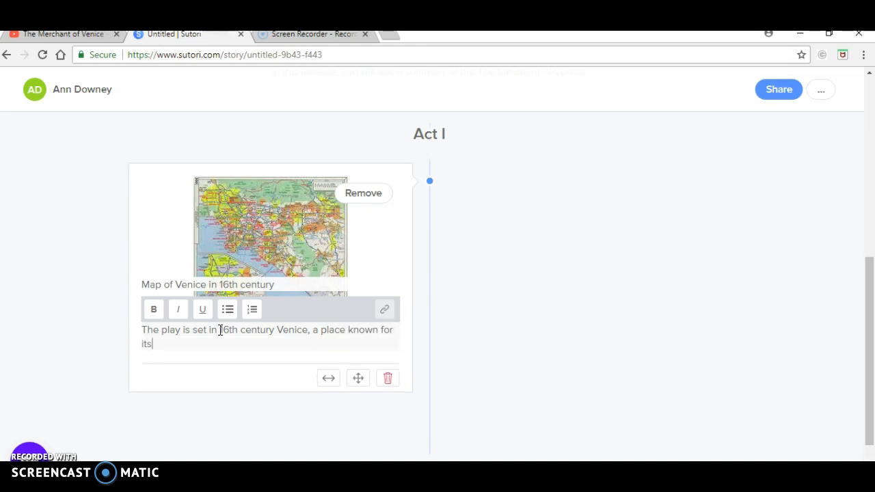
type(" importance in the world of trade.")
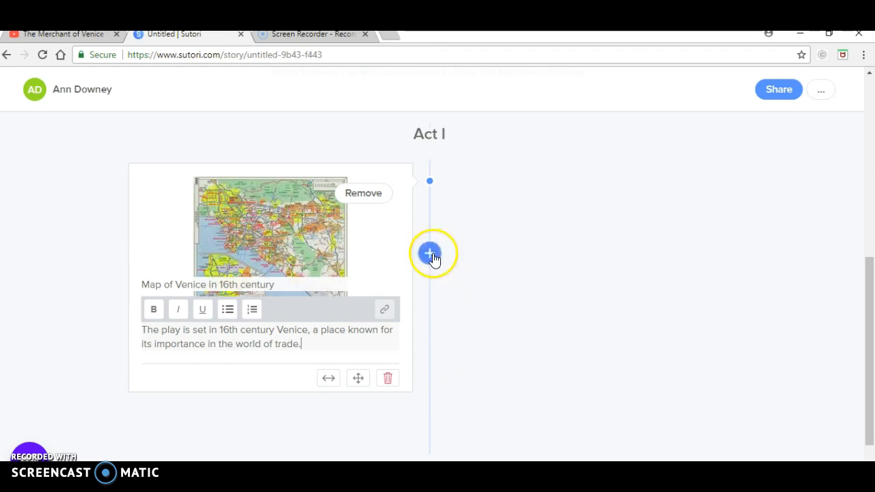
Step: Add an image block after the map block and upload the picture "POrtia" from the MofV folder
left_click(431, 257)
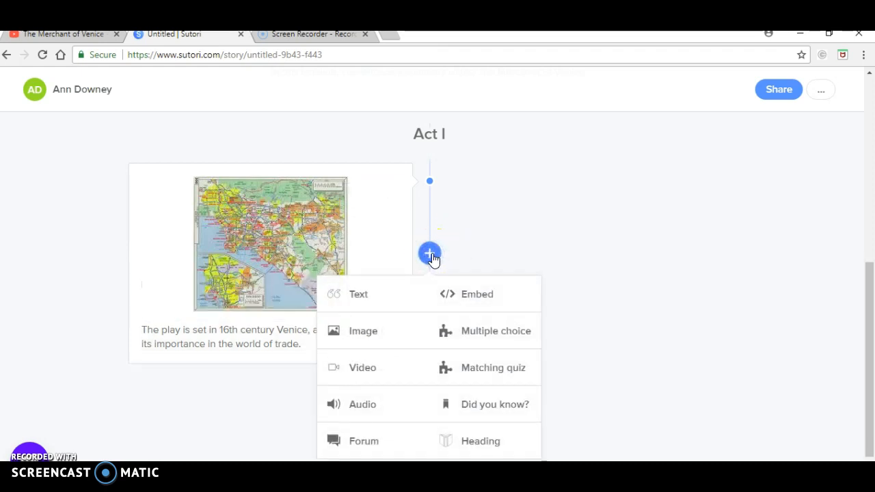
left_click(354, 341)
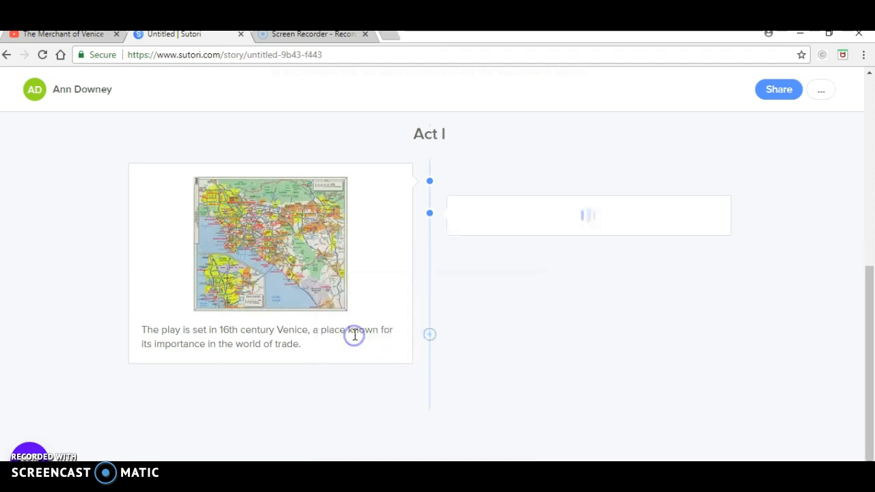
left_click(571, 251)
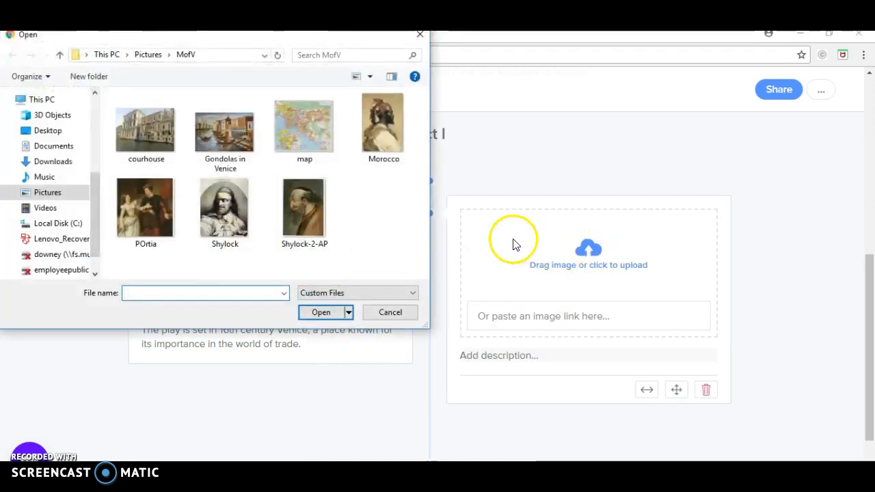
left_click(133, 205)
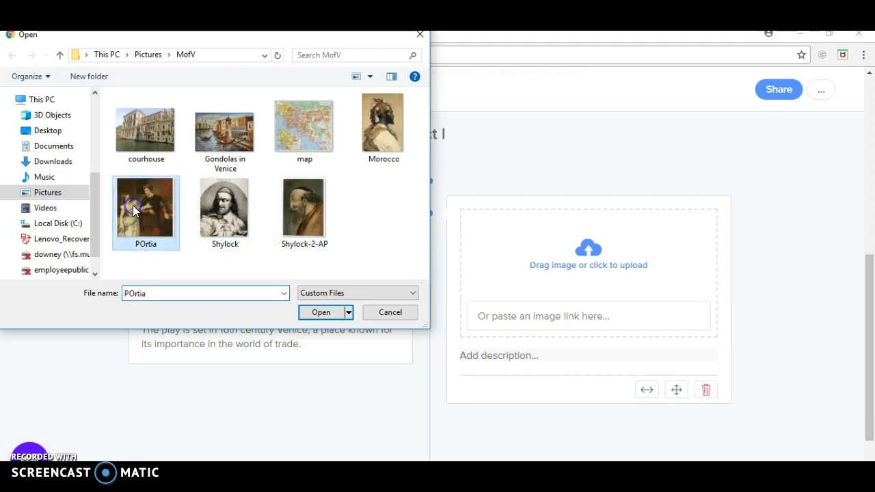
left_click(320, 312)
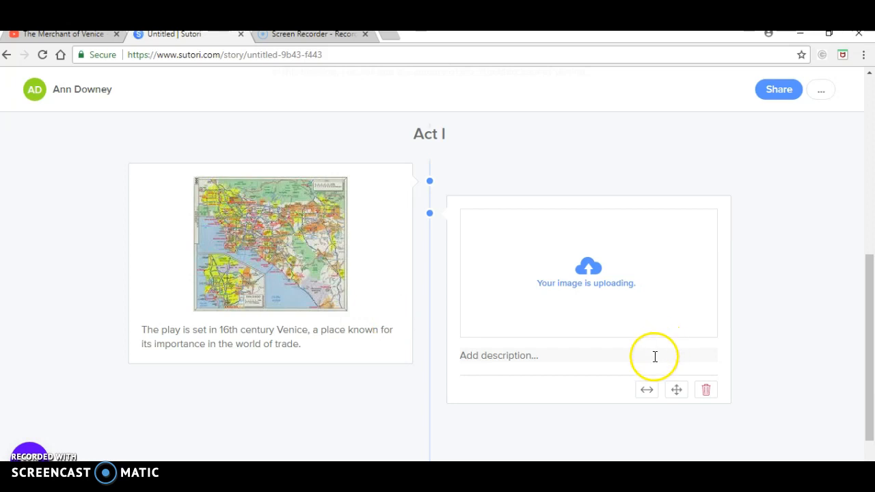
Step: Caption the couple's image "Portia and Bassanio" and enter the description "Describe their relationship here."
scroll(595, 368, "down", 3)
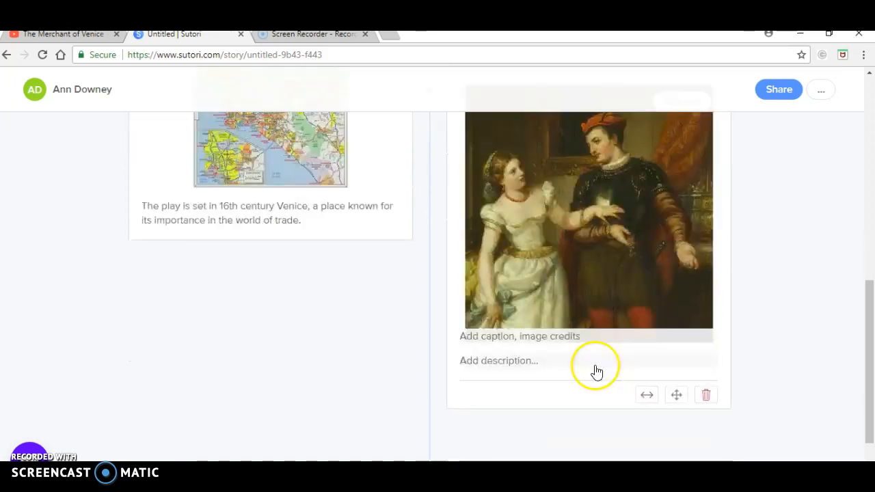
left_click(518, 271)
type("Portia and")
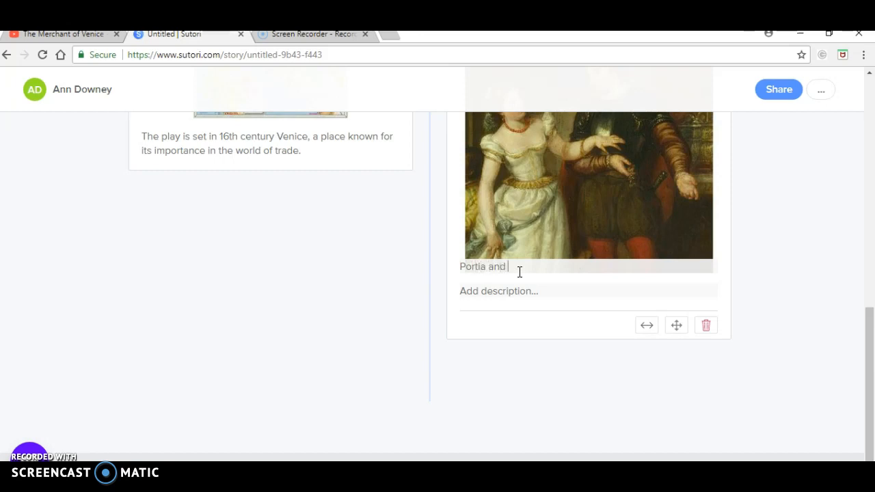
left_click(523, 271)
left_click(515, 290)
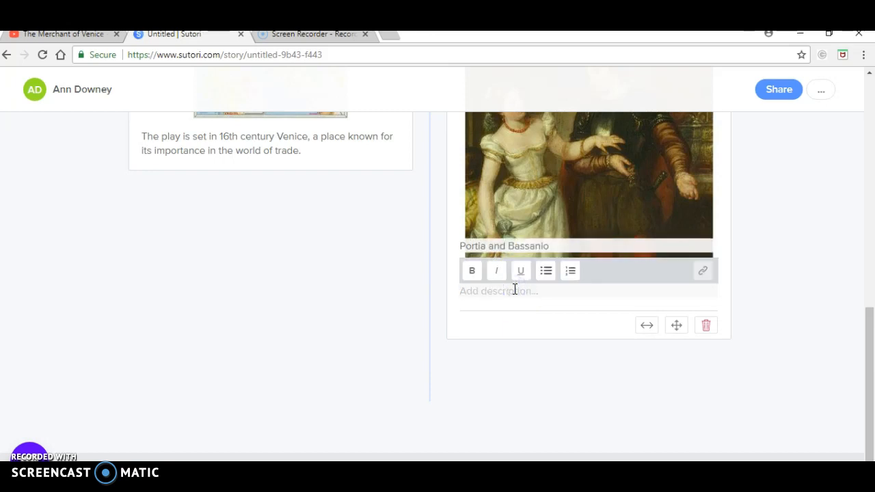
type("Describe their relationship here.")
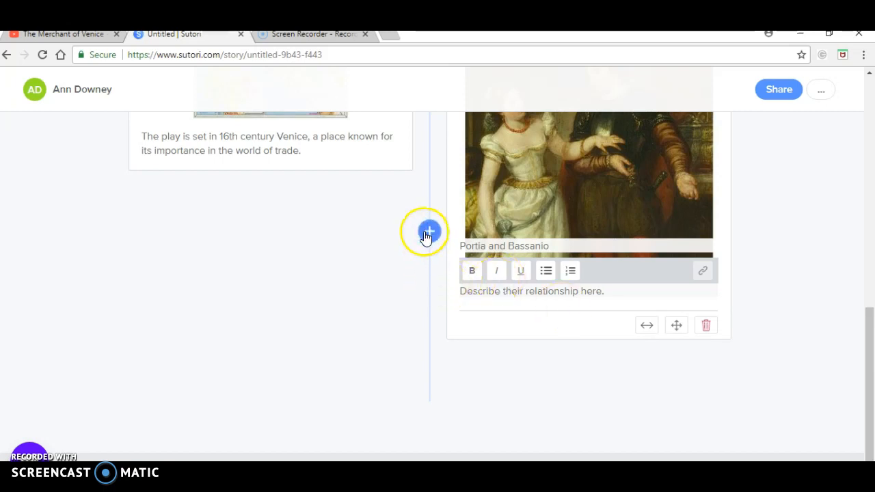
Step: Add another image block to the timeline and upload the picture "Gondolas in Venice" from the MofV folder
left_click(426, 233)
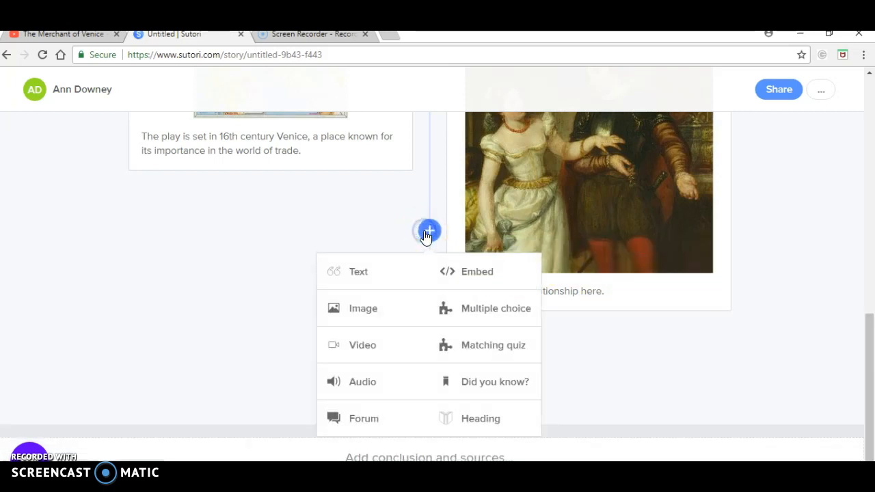
left_click(362, 305)
left_click(295, 262)
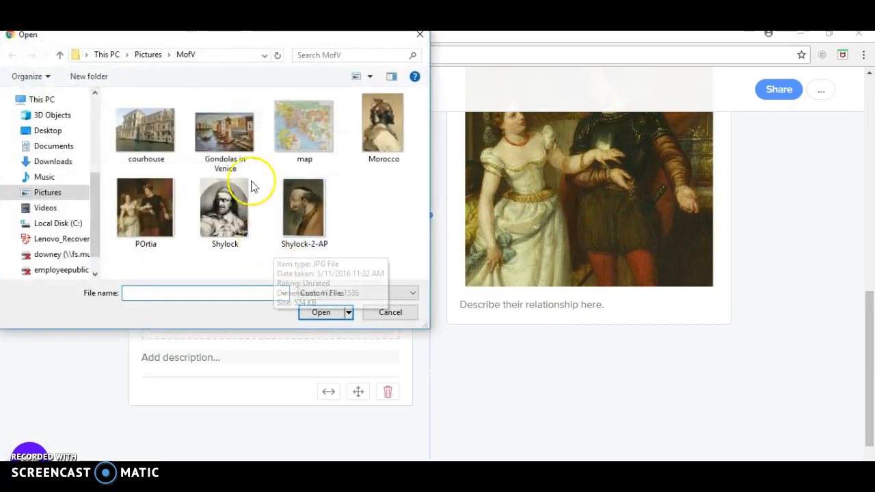
left_click(225, 134)
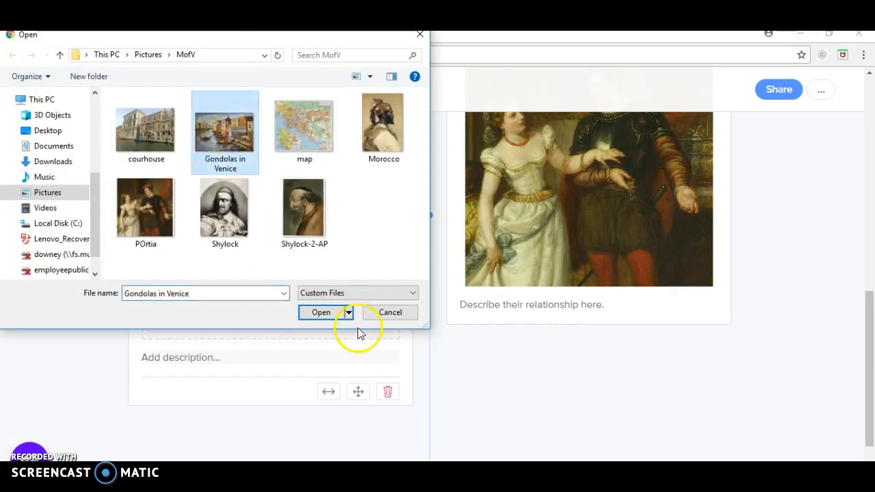
left_click(331, 318)
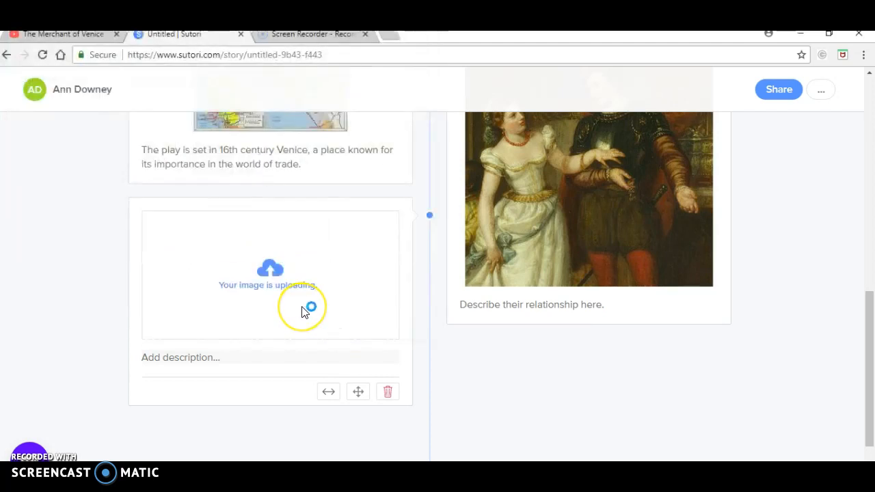
left_click(305, 319)
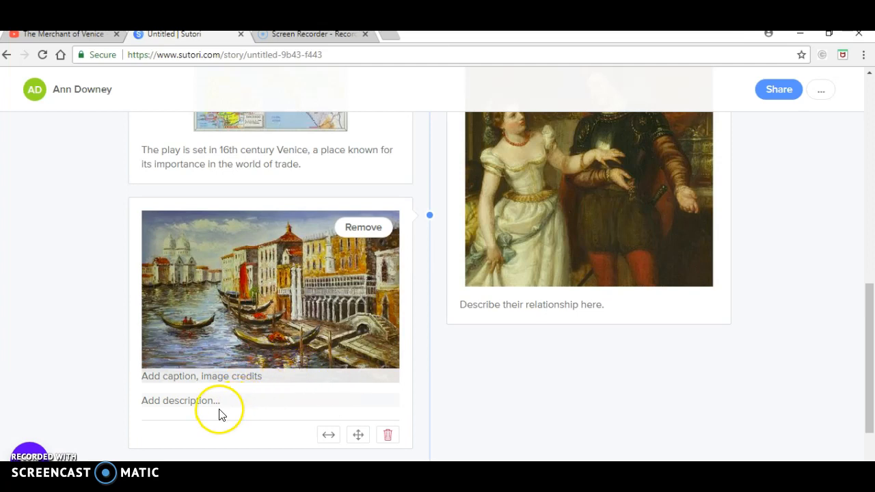
Step: Add a matching quiz block after the gondolas image
scroll(534, 355, "down", 2)
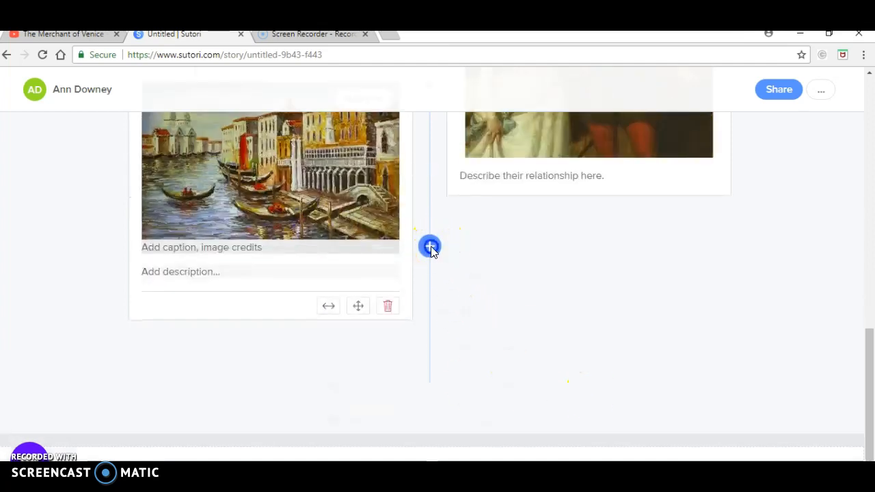
left_click(430, 247)
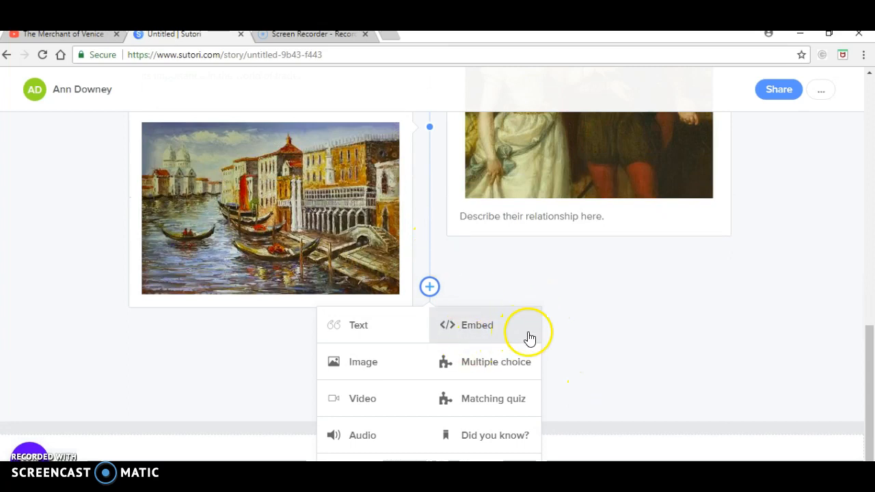
left_click(506, 399)
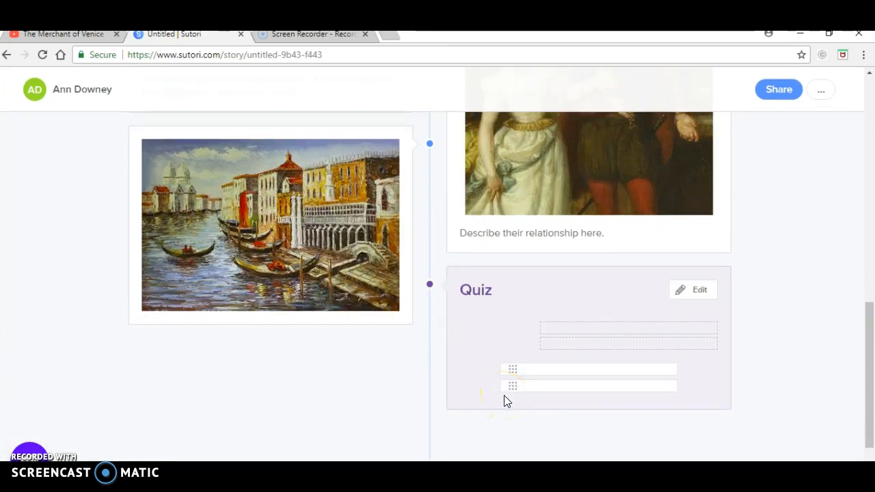
Step: Add a multiple choice quiz block to the timeline after the gondolas image
mouse_move(438, 294)
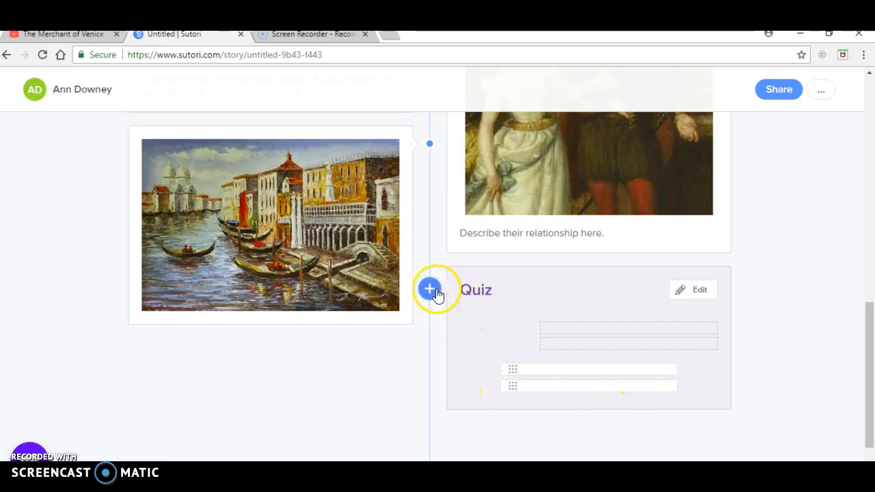
right_click(430, 289)
left_click(430, 287)
left_click(430, 287)
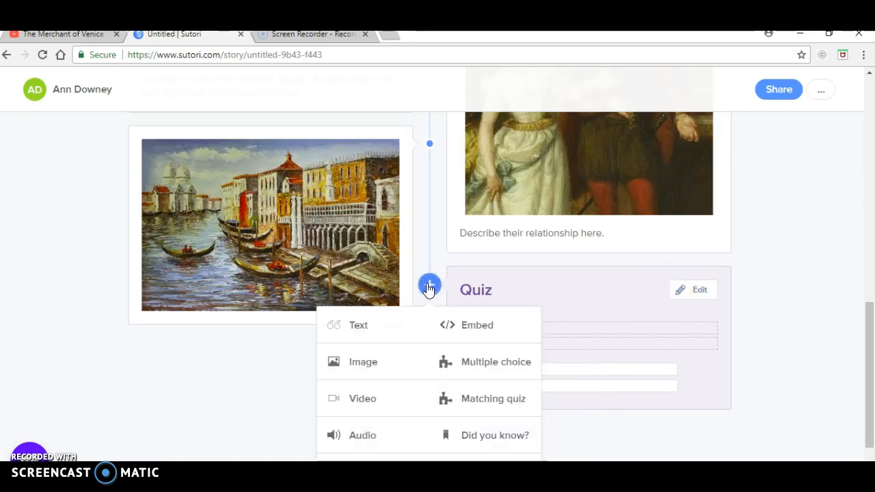
left_click(431, 285)
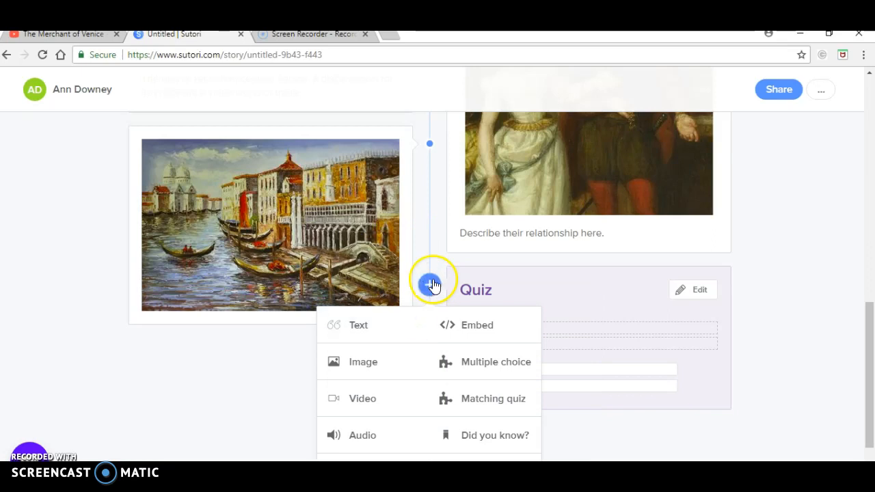
left_click(430, 286)
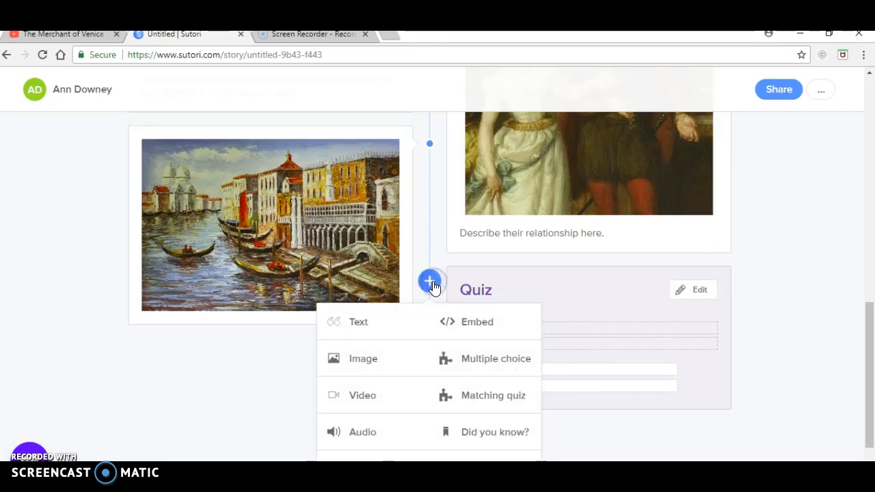
left_click(477, 361)
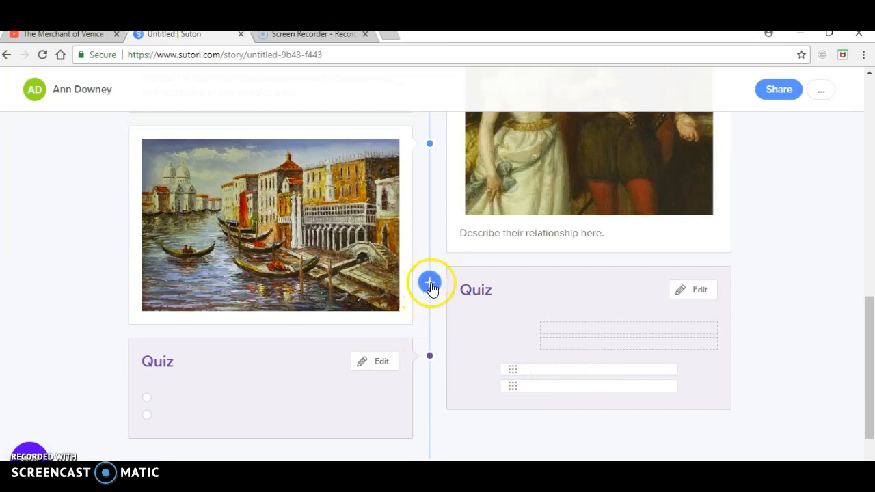
Step: Delete the empty matching quiz block from the timeline
left_click(679, 292)
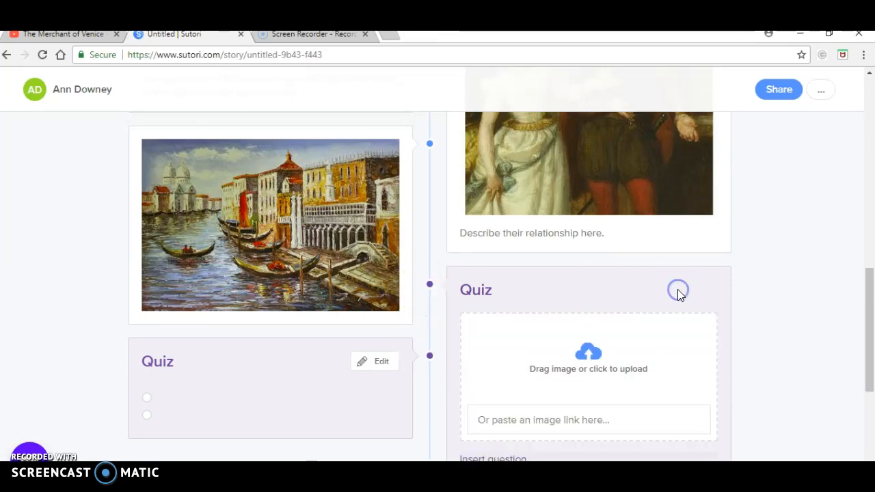
scroll(688, 297, "down", 5)
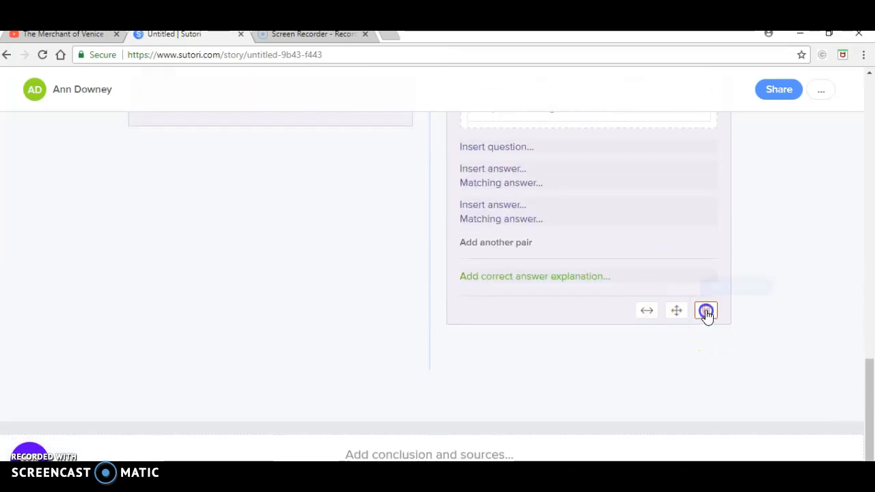
left_click(706, 313)
left_click(717, 274)
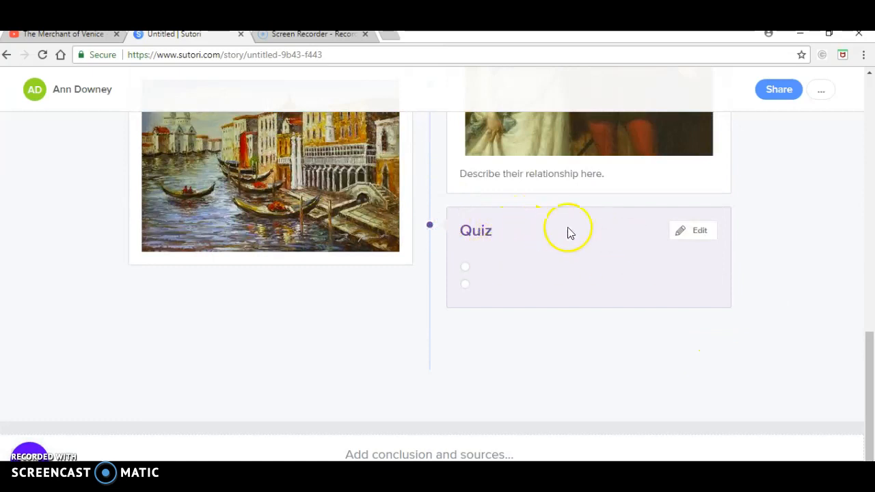
Step: Enter "Who is the woman pursued by Bassanio?" as the question of the multiple choice quiz
left_click(681, 233)
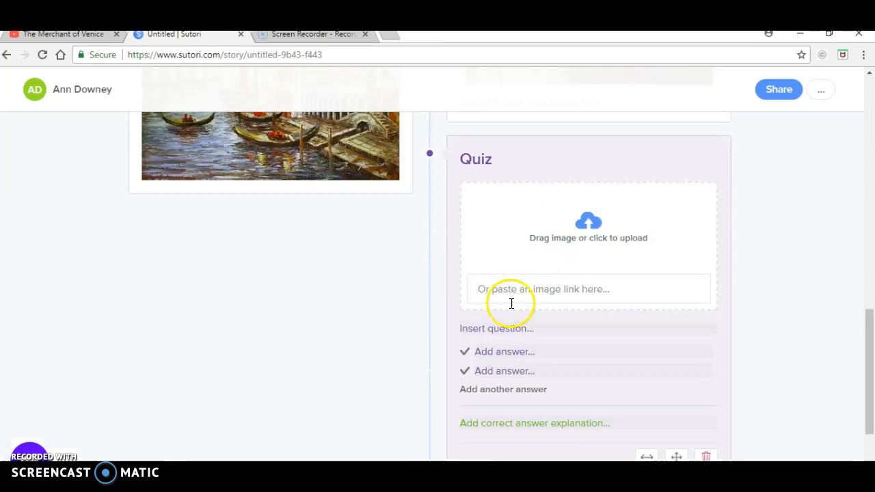
left_click(508, 328)
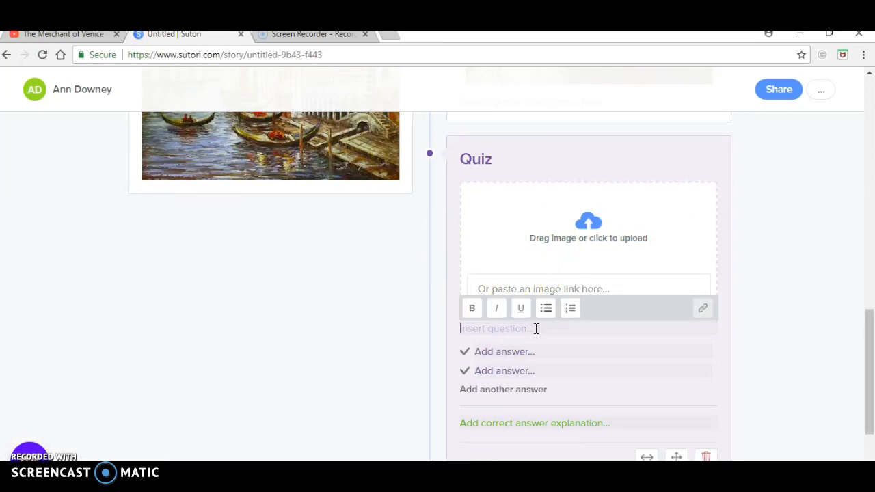
type("Who is the woman pursued by ")
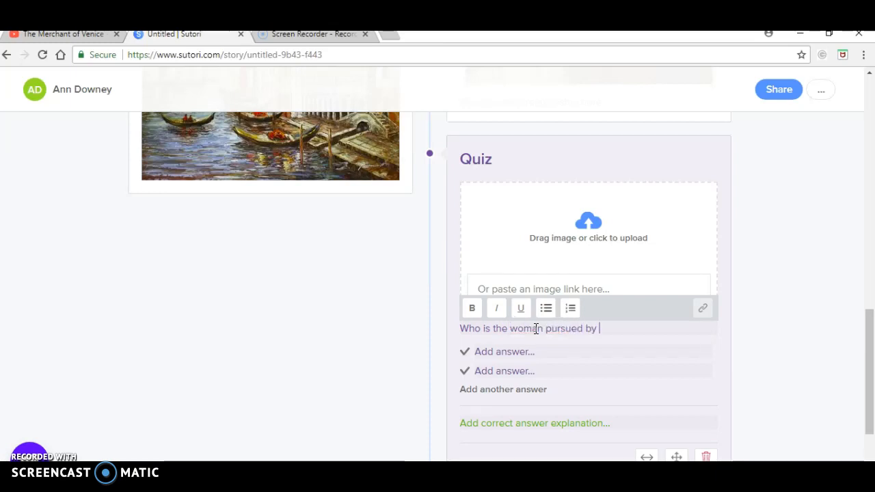
type("Bassanio.")
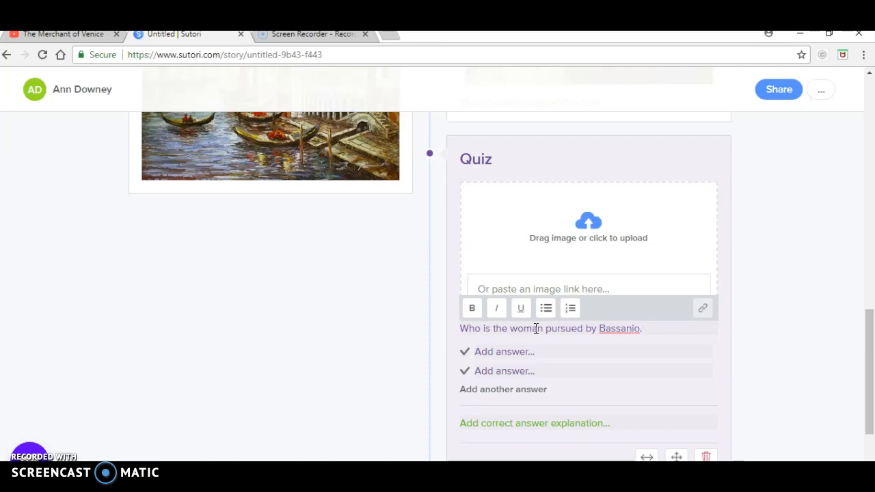
key("BackSpace")
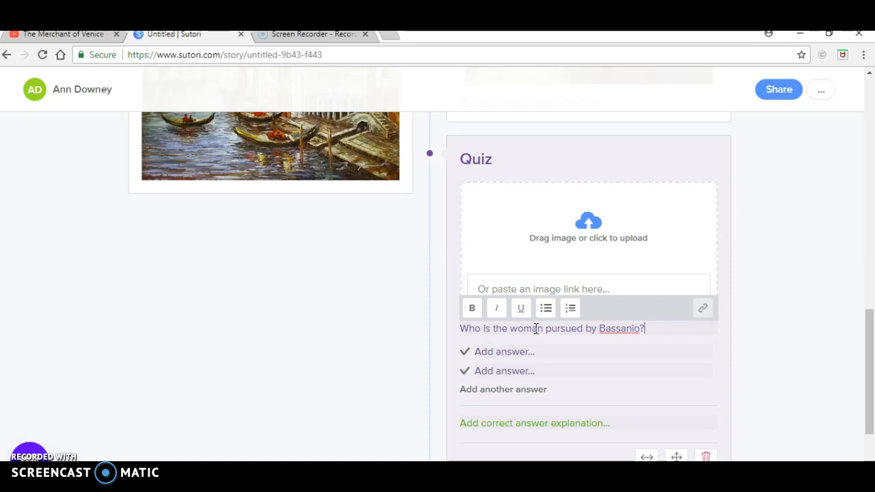
Step: Give the quiz the answers "Portia" and "Sausagea", mark Portia as correct, and finish editing the block
left_click(515, 353)
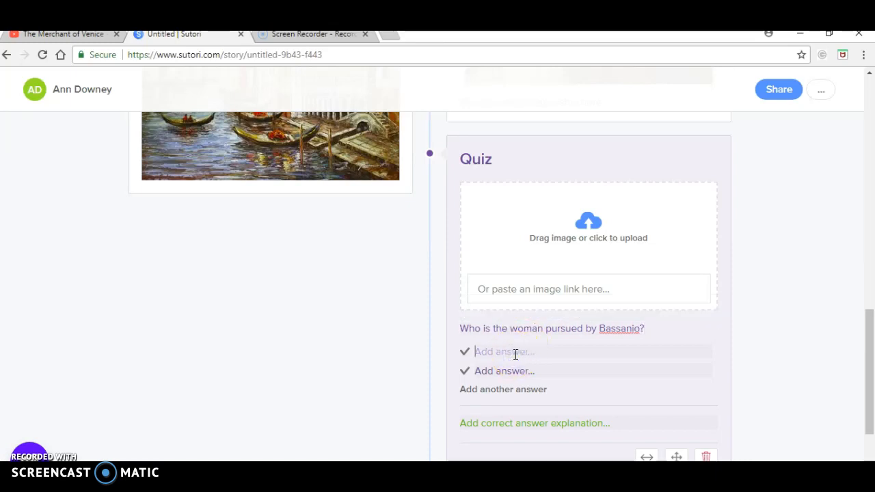
type("Portia")
left_click(508, 370)
type("Au")
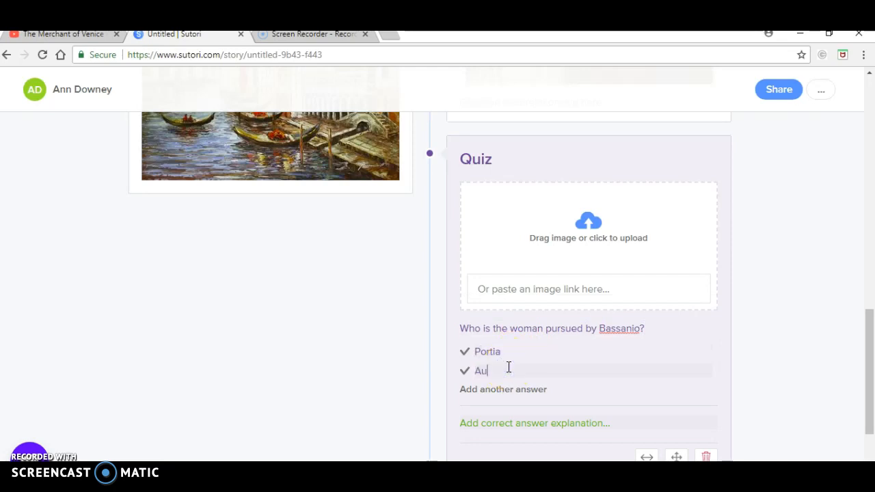
key("BackSpace")
key("BackSpace")
type("Sau")
left_click(465, 351)
scroll(807, 381, "down", 2)
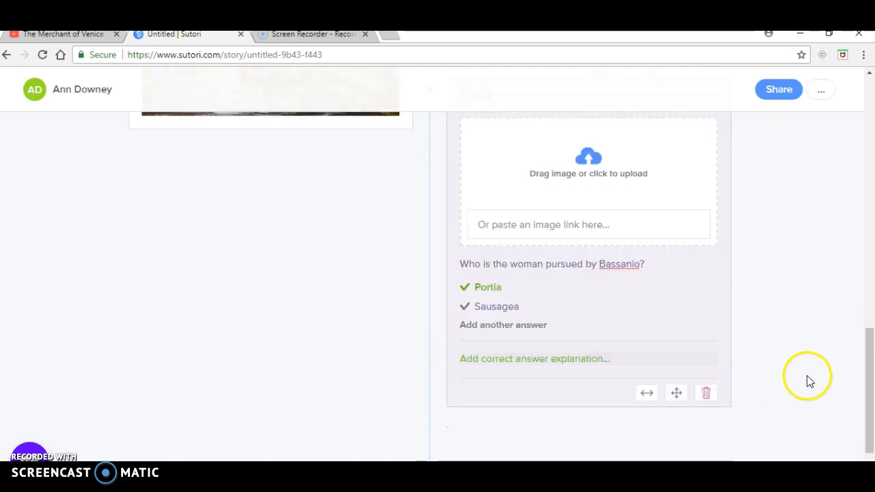
left_click(807, 378)
Step: Add a video block to the timeline after the multiple choice quiz
mouse_move(423, 314)
left_click(430, 293)
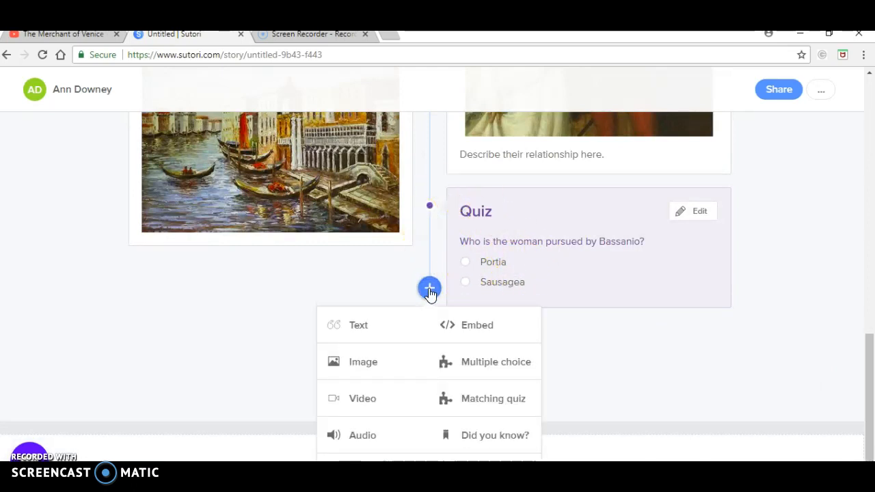
left_click(363, 399)
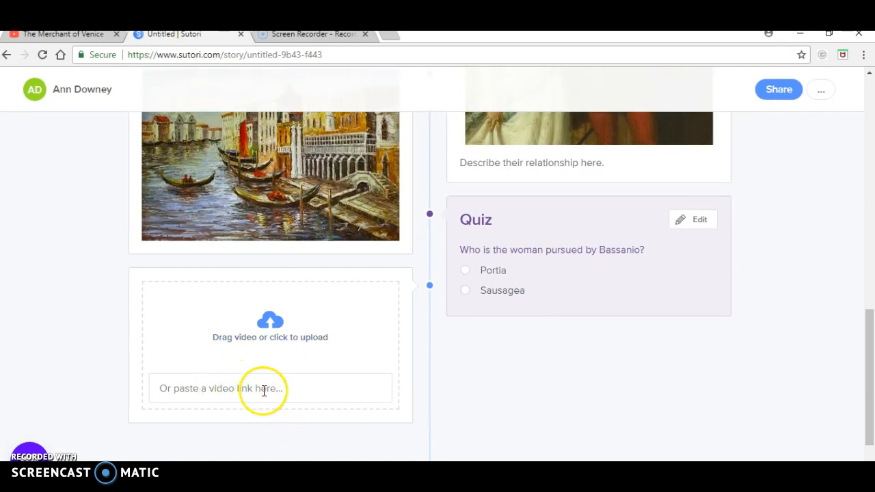
Step: Switch to YouTube and copy the embed code of the video "The Merchant of Venice - Act 1, scene 2"
left_click(48, 39)
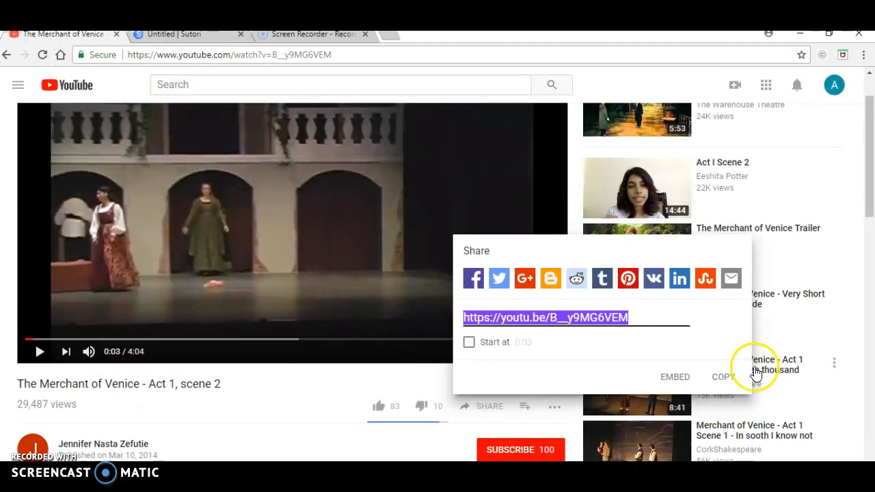
left_click(674, 380)
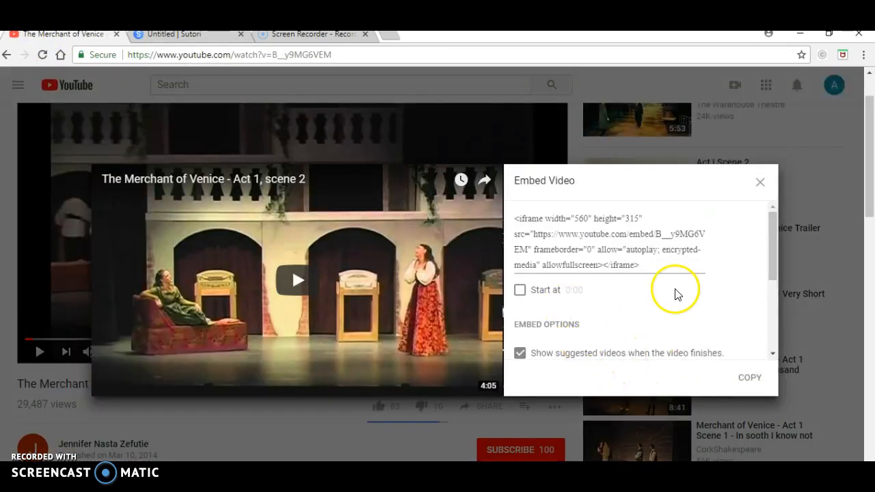
left_click_drag(770, 272, 780, 247)
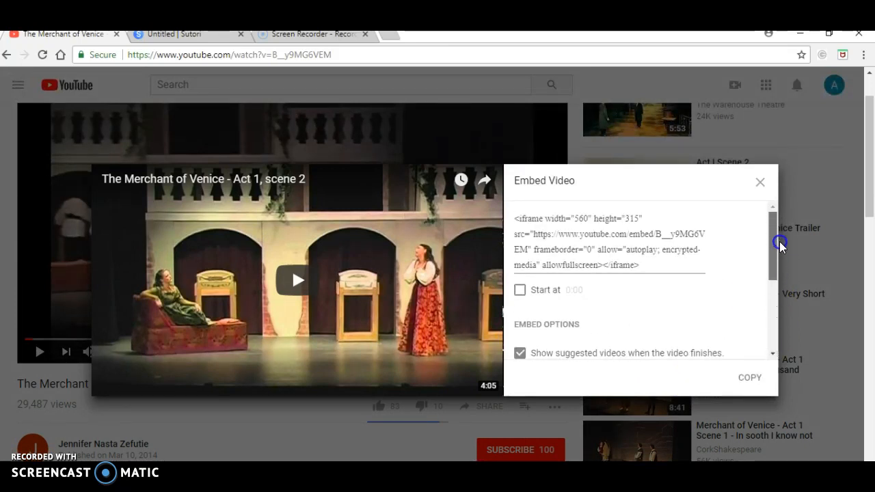
left_click(620, 241)
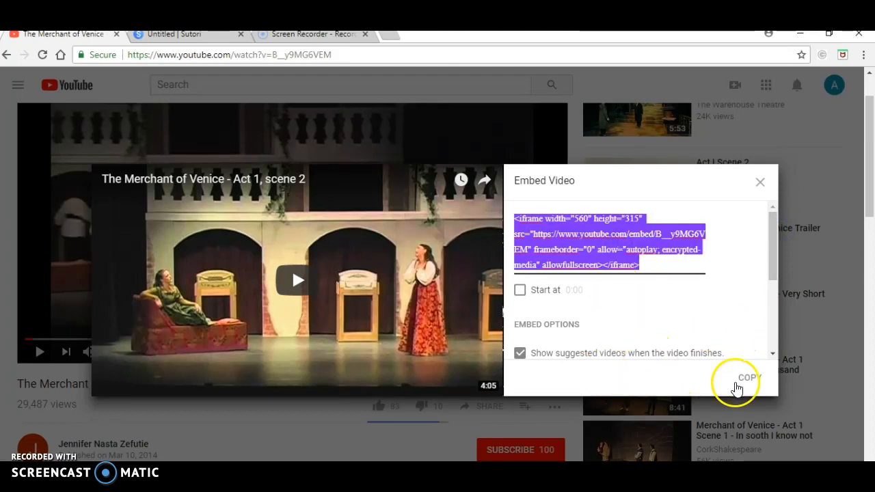
left_click(748, 379)
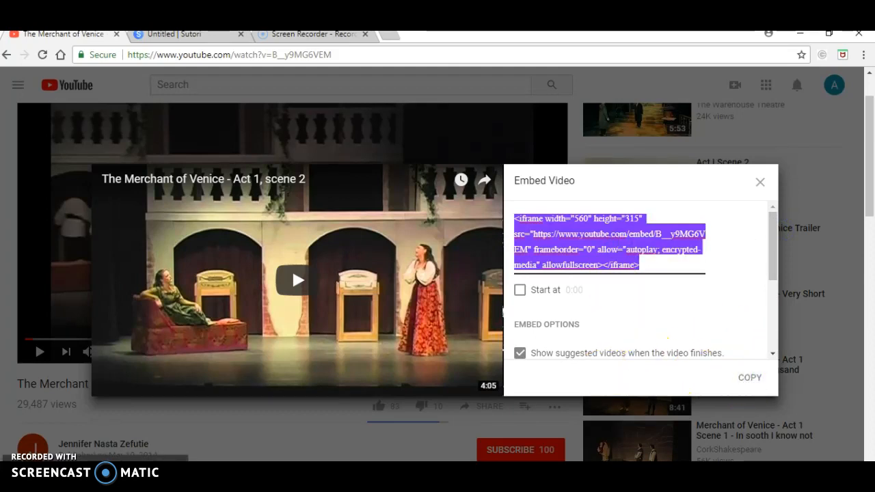
key("alt+Tab")
key("alt+Tab")
key("alt+Tab")
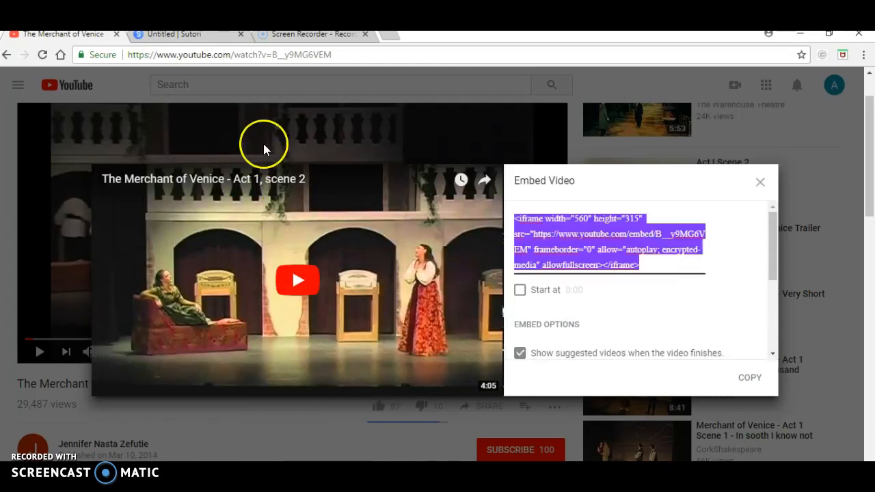
Step: Return to the Sutori story and paste the copied YouTube code as the link of the empty video block
left_click(183, 34)
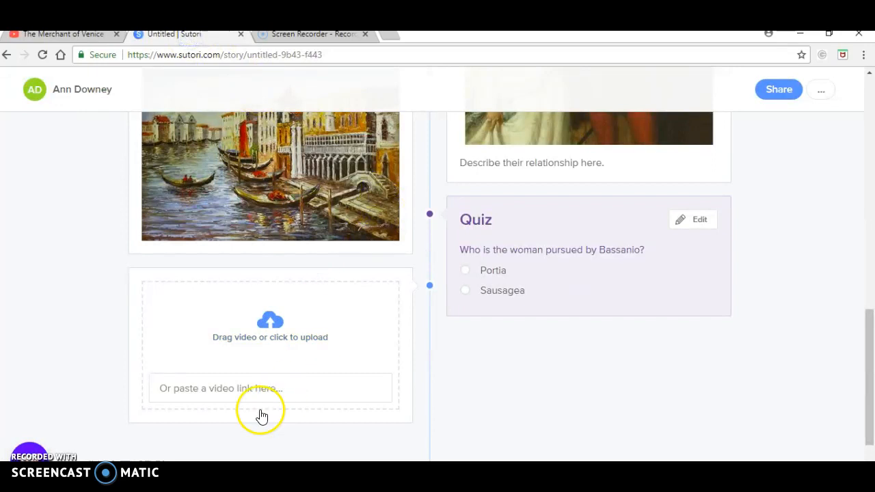
left_click(218, 388)
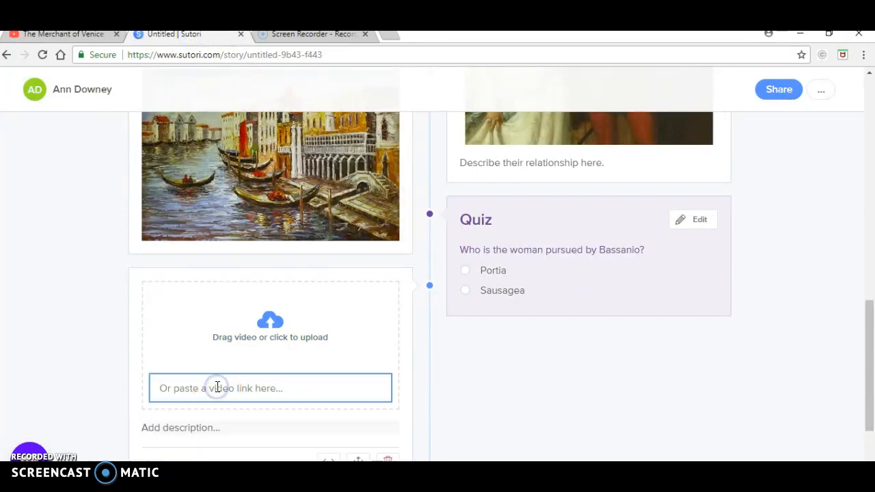
key("ctrl+v")
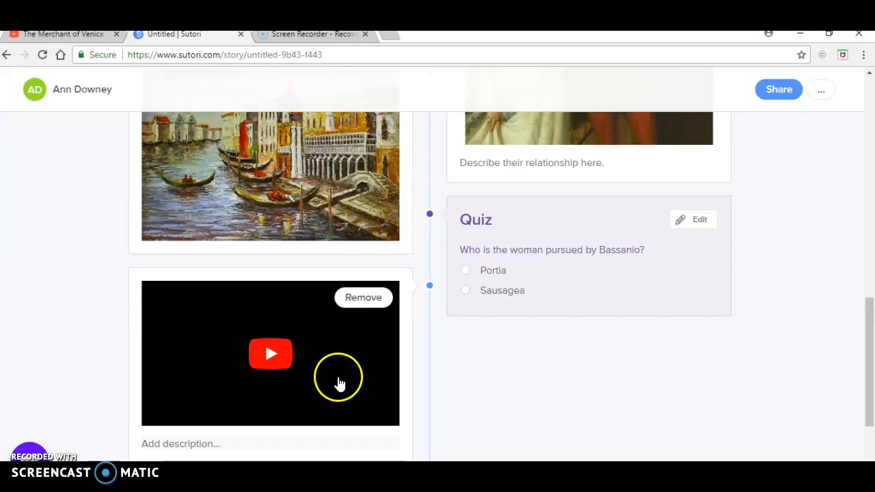
Step: Give the embedded video the description "Act 1, Scene 2 of the play."
scroll(444, 382, "down", 1)
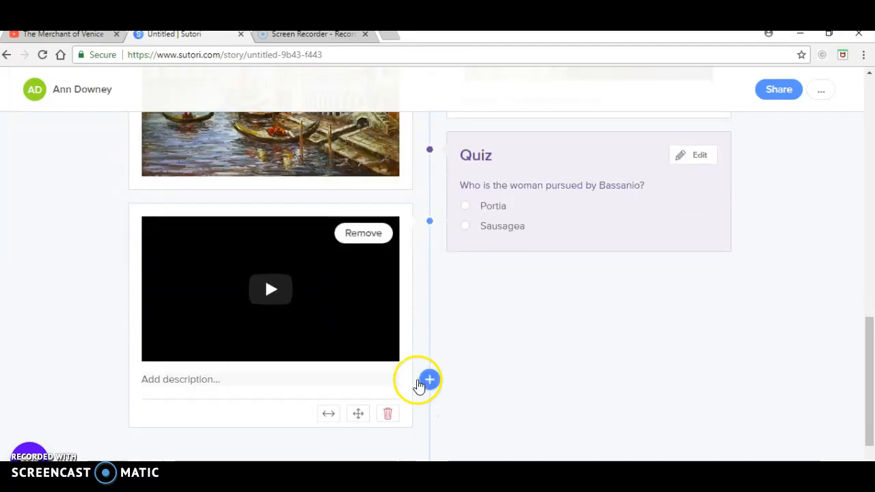
left_click(225, 380)
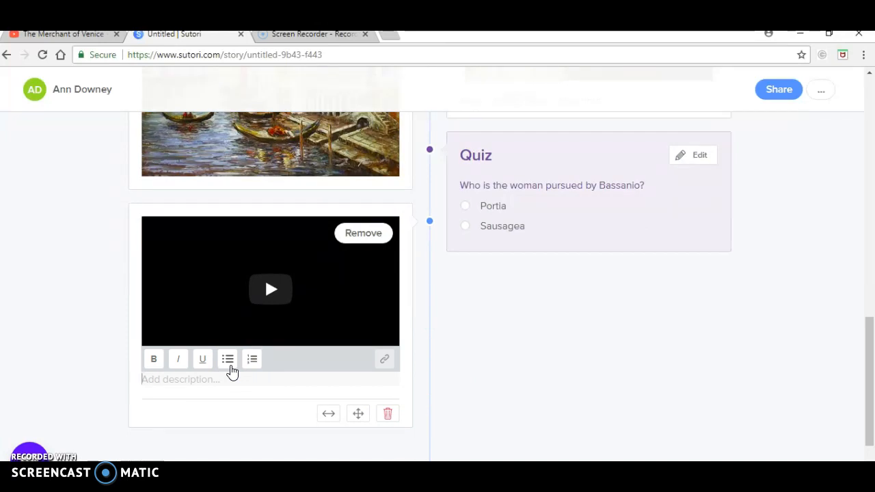
type("Act 1, S")
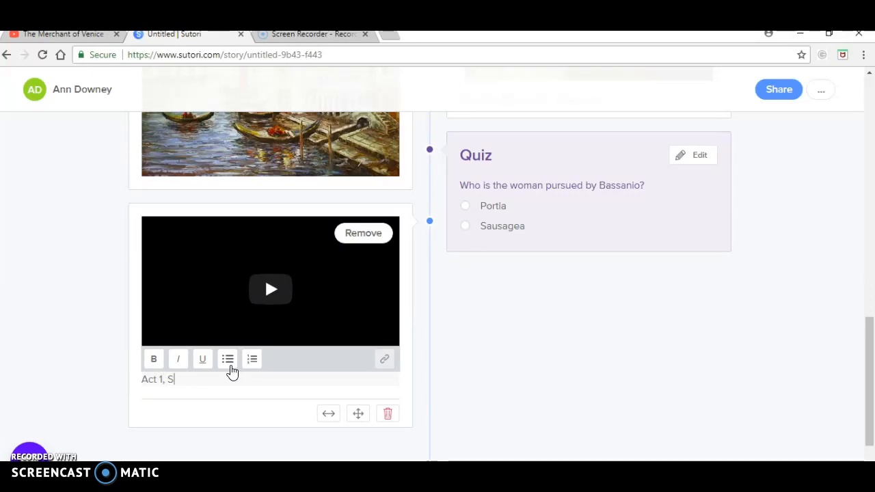
type("ene")
key("BackSpace")
key("BackSpace")
key("BackSpace")
type("cene 1 of")
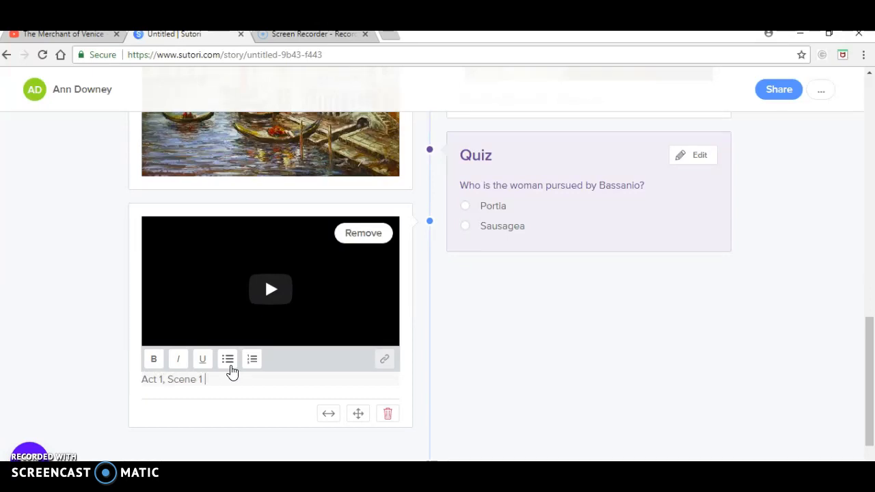
key("BackSpace")
key("BackSpace")
key("BackSpace")
key("BackSpace")
key("BackSpace")
type("2 of t")
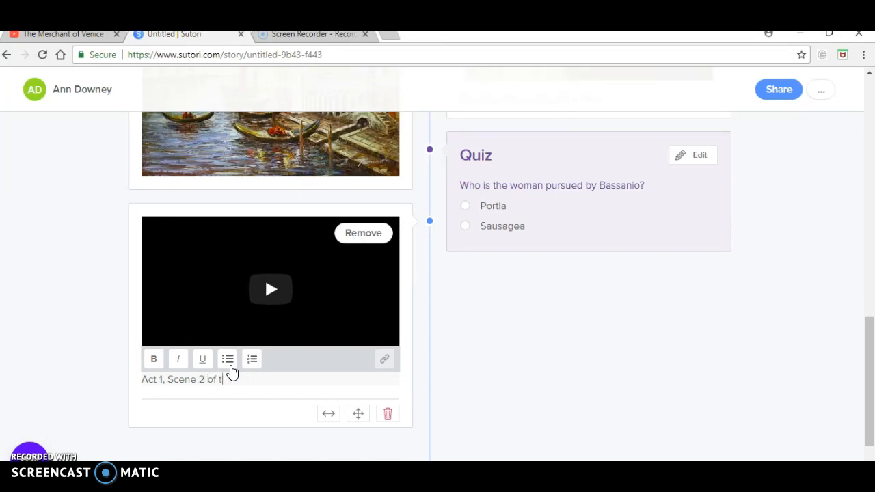
type("he play")
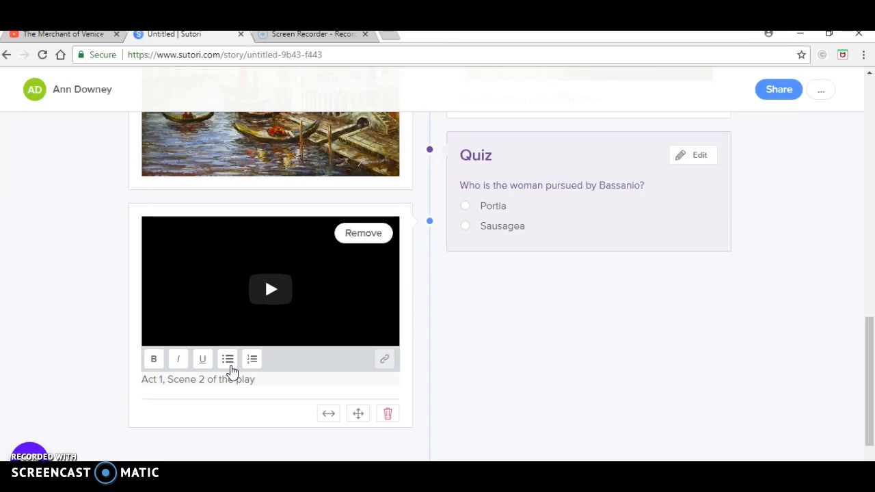
type(".")
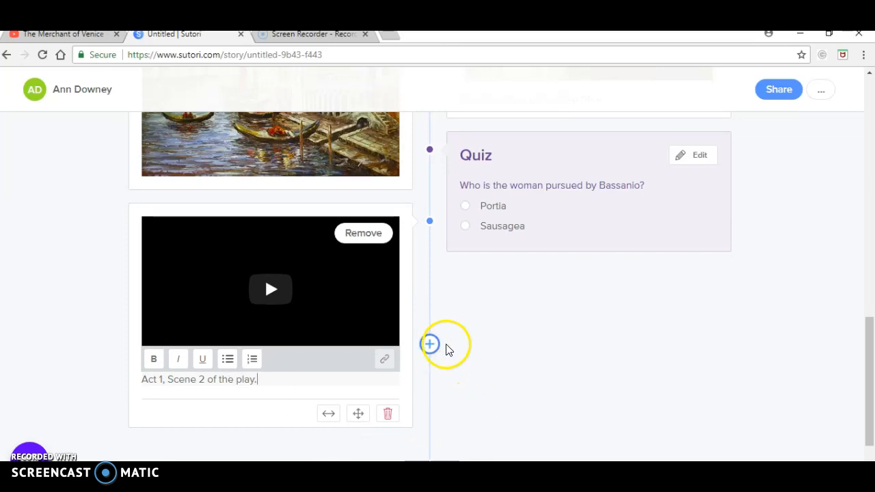
Step: Add a "Did you know?" block after the video with the fact "A ducat would be worth.....dollars in today's money."
left_click(430, 337)
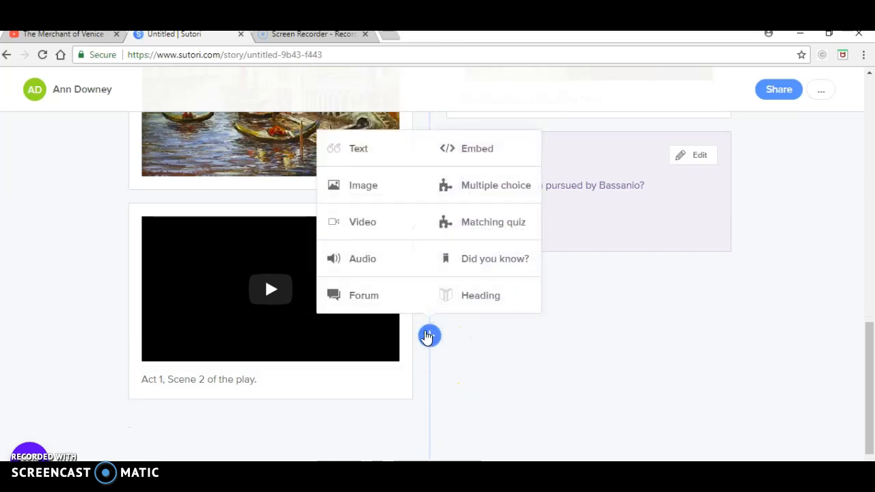
left_click(495, 259)
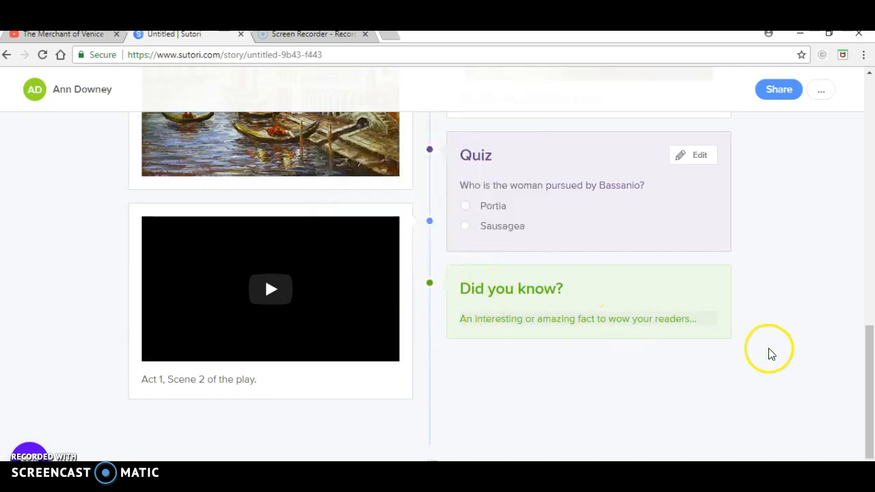
left_click(655, 321)
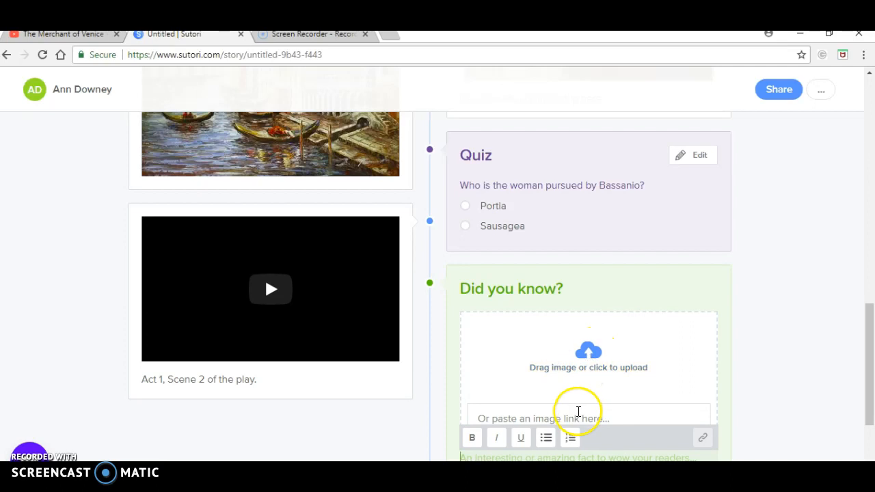
scroll(615, 372, "down", 2)
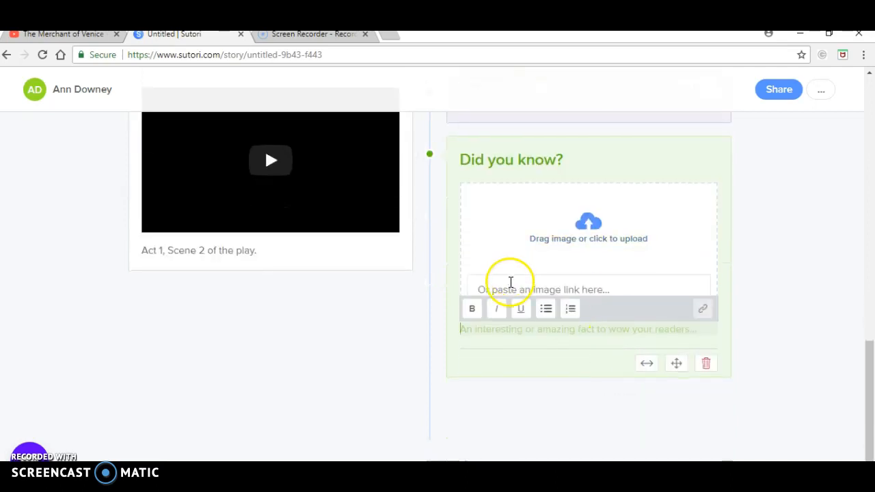
left_click(502, 330)
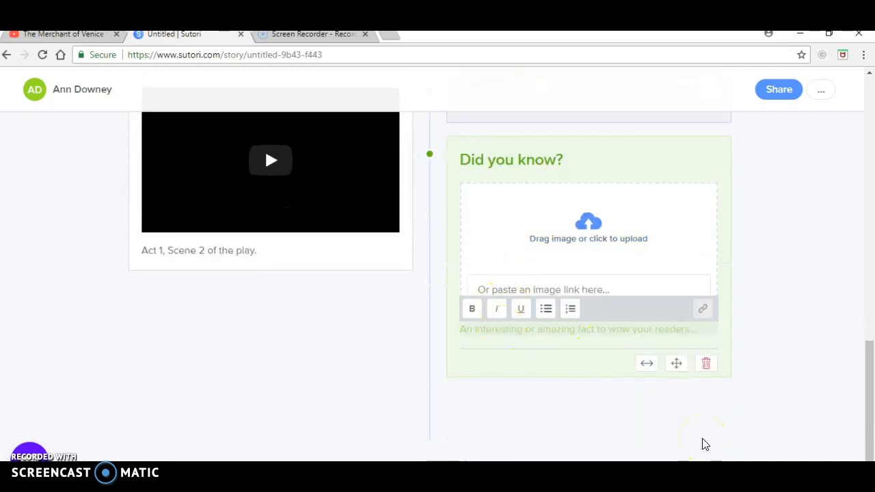
type("A ducat")
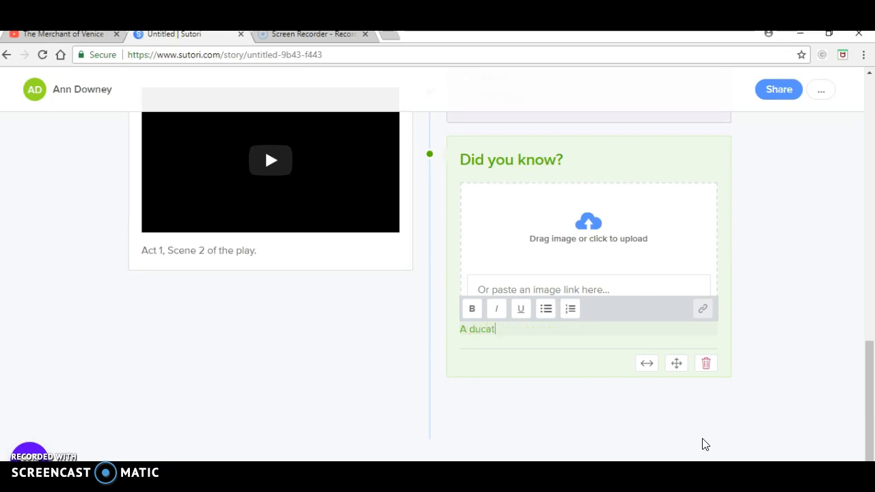
type(" would be worth.....dol")
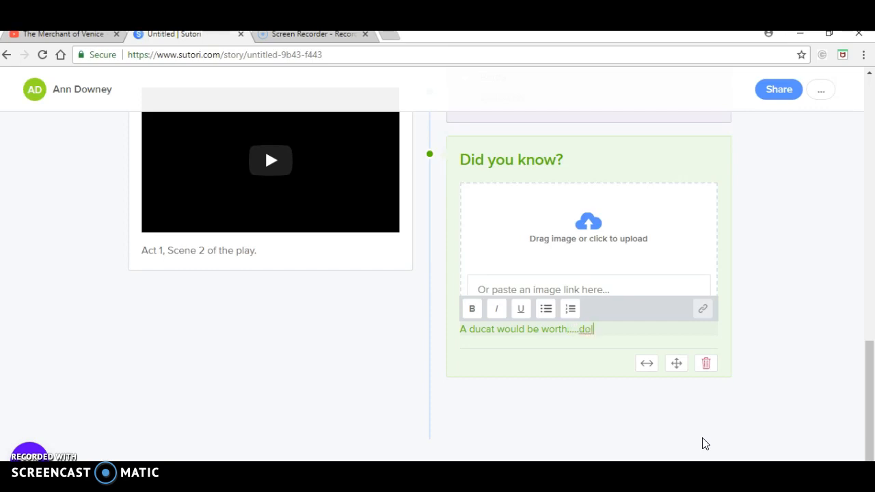
type("lars in today's money.")
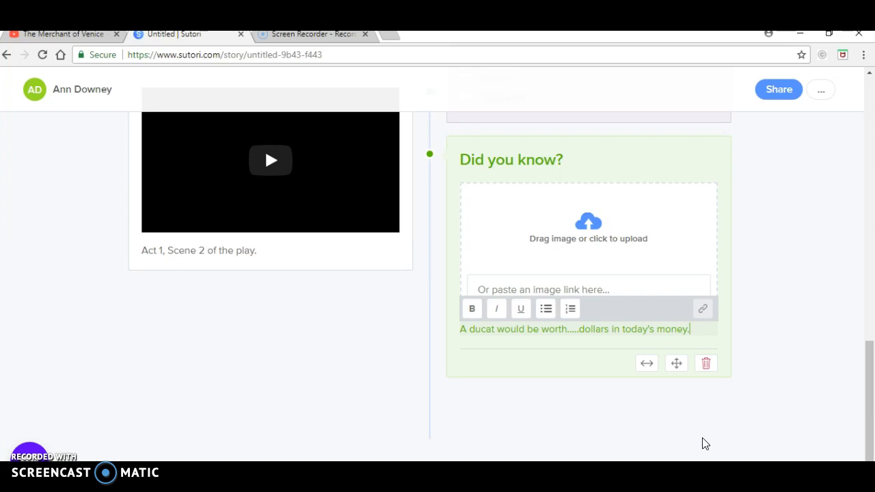
left_click(430, 334)
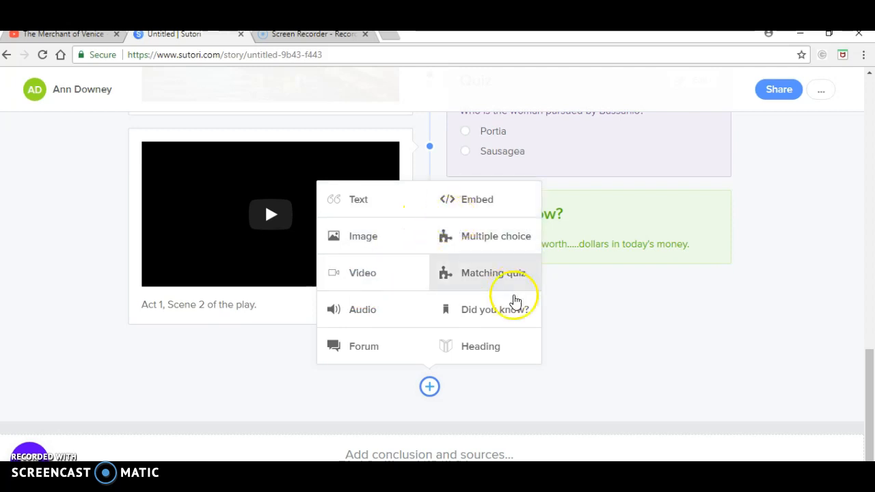
scroll(689, 361, "up", 5)
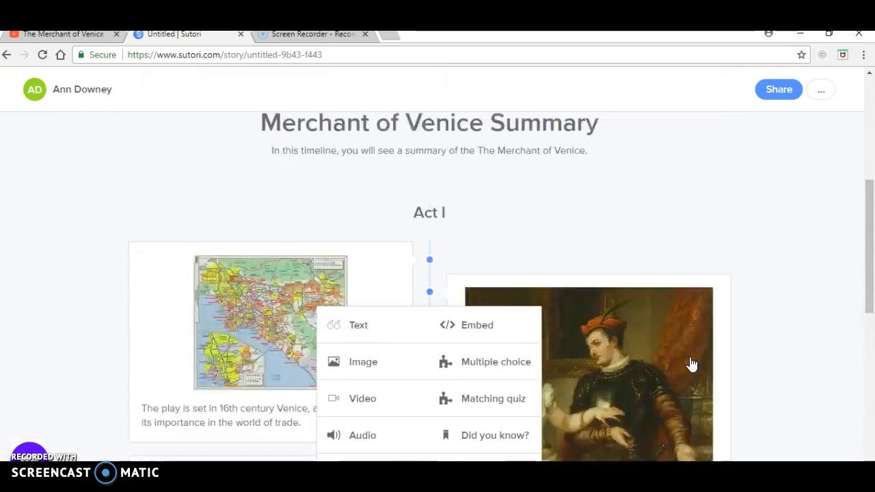
scroll(692, 364, "up", 3)
left_click(721, 380)
Step: Add the conclusion and sources section at the end of the story and open its text for editing
scroll(721, 382, "down", 10)
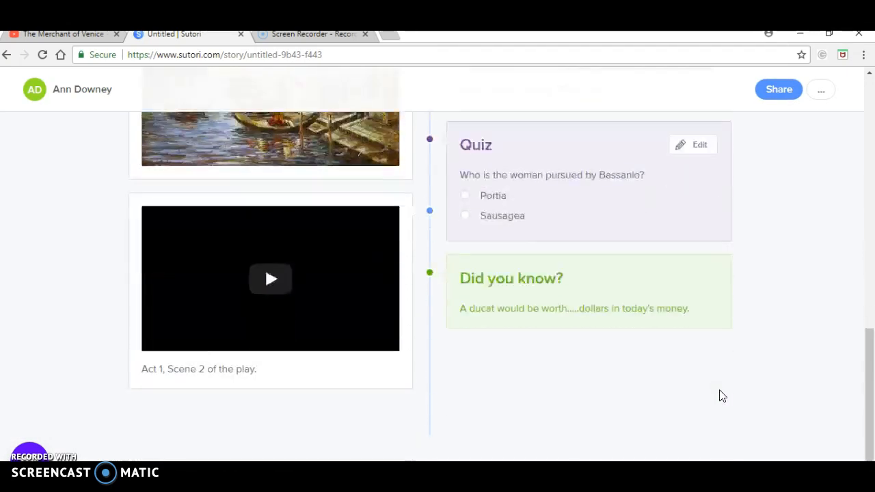
scroll(719, 395, "down", 1)
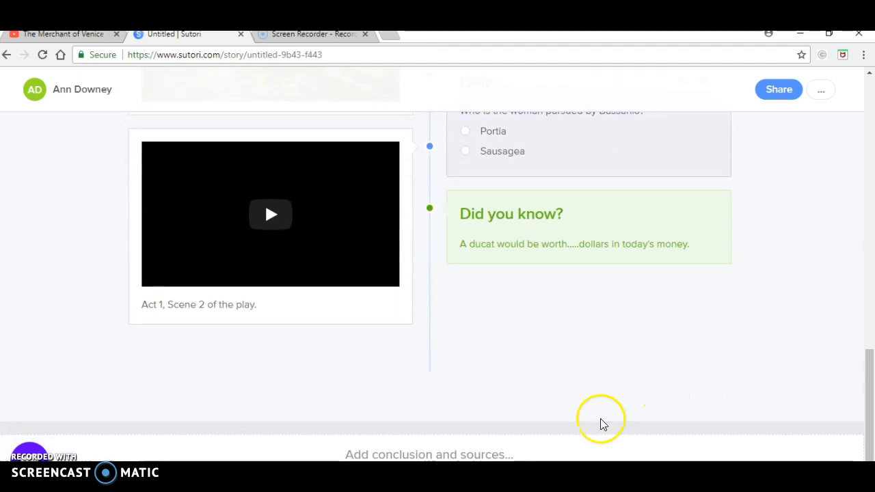
left_click(399, 452)
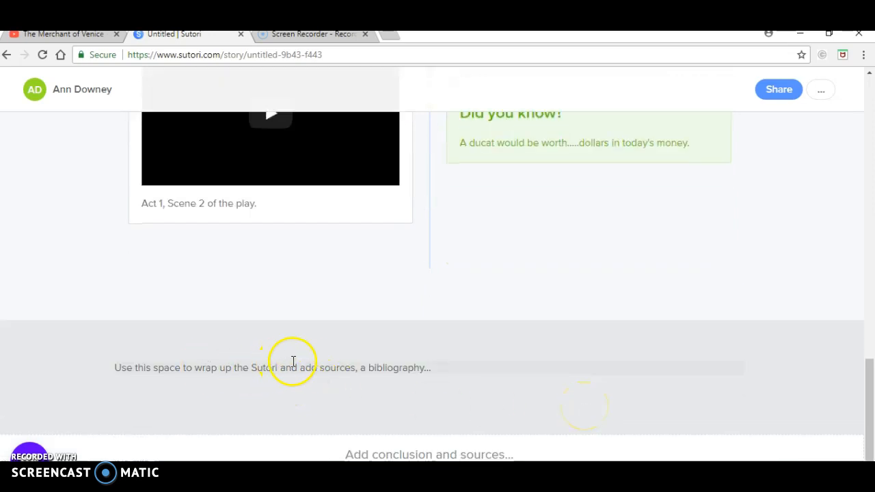
left_click(377, 367)
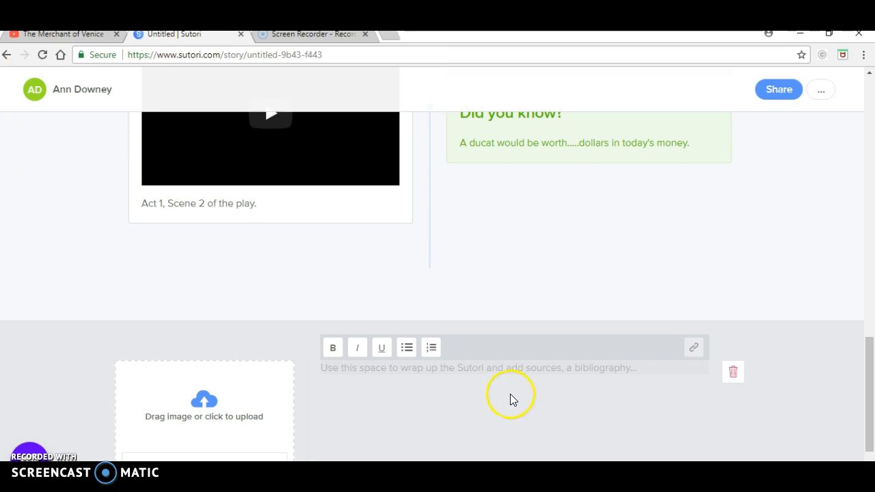
scroll(510, 399, "down", 2)
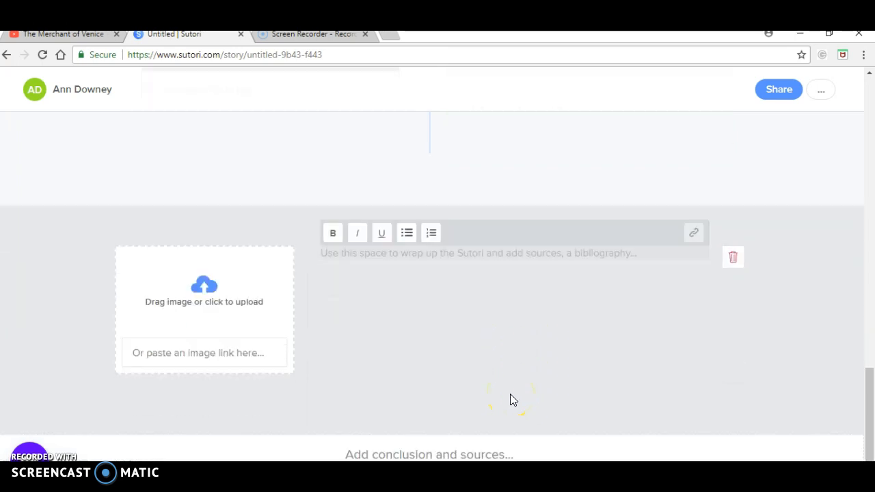
scroll(510, 395, "up", 3)
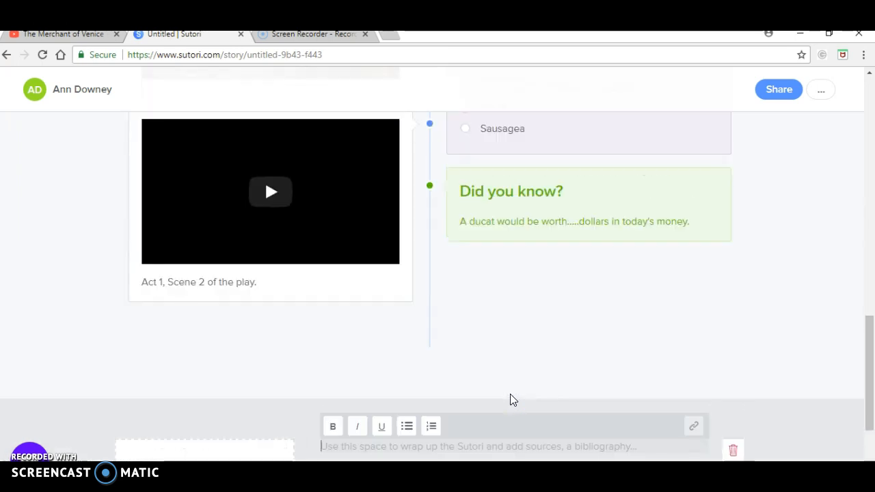
scroll(514, 400, "down", 3)
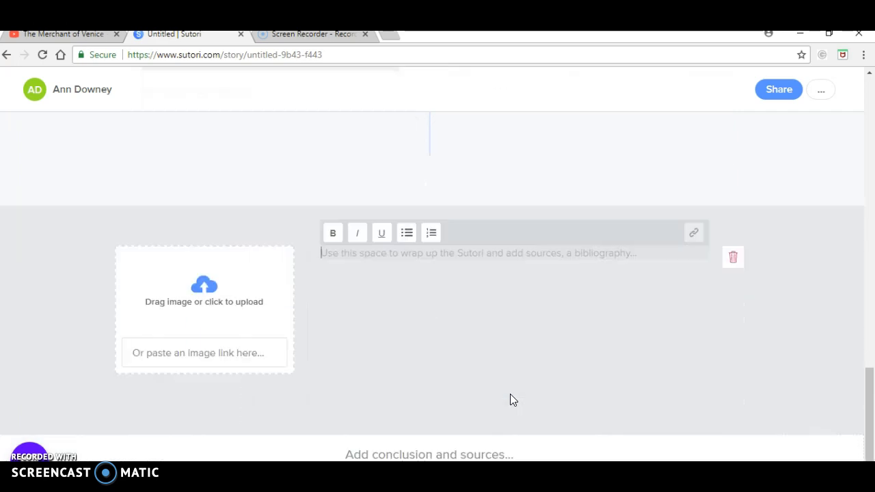
Step: View the story's print, copy and delete options, and open the sharing settings for inviting people to edit
scroll(511, 400, "up", 12)
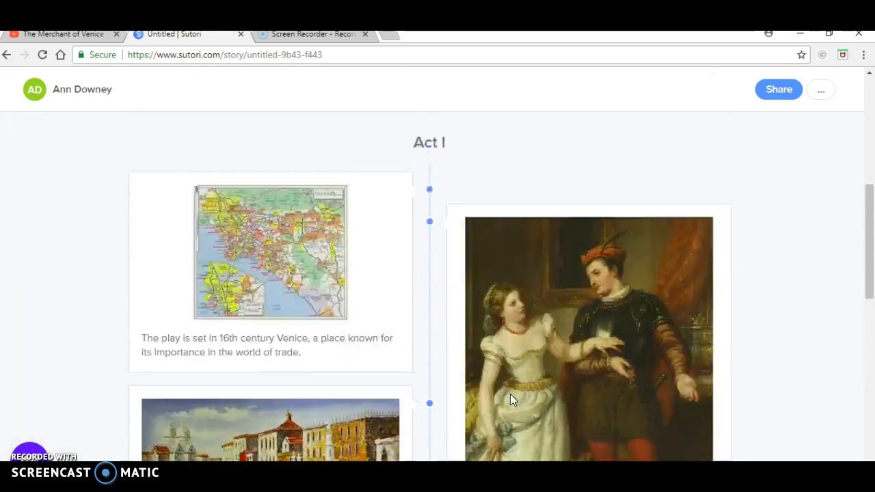
scroll(510, 399, "up", 1)
left_click(497, 393)
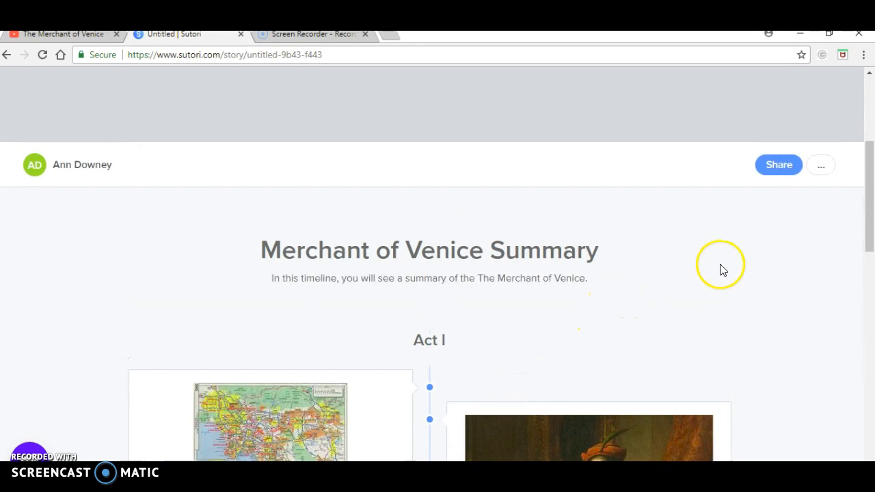
left_click(822, 165)
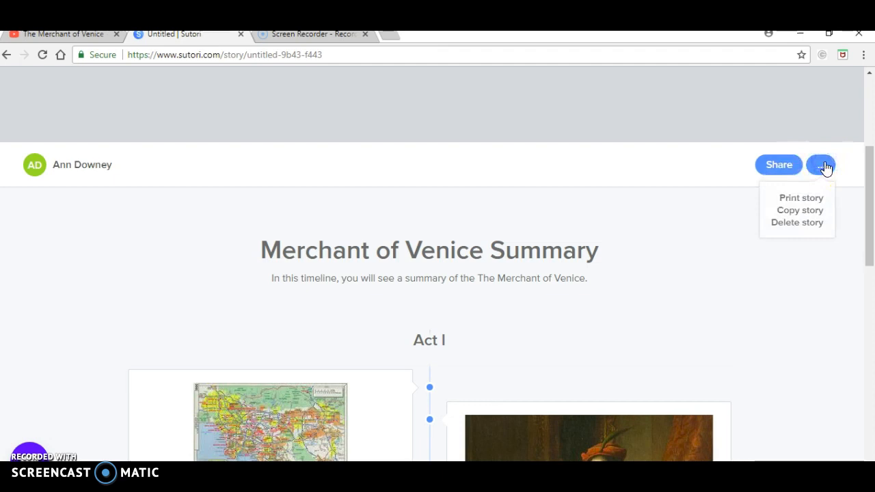
left_click(777, 165)
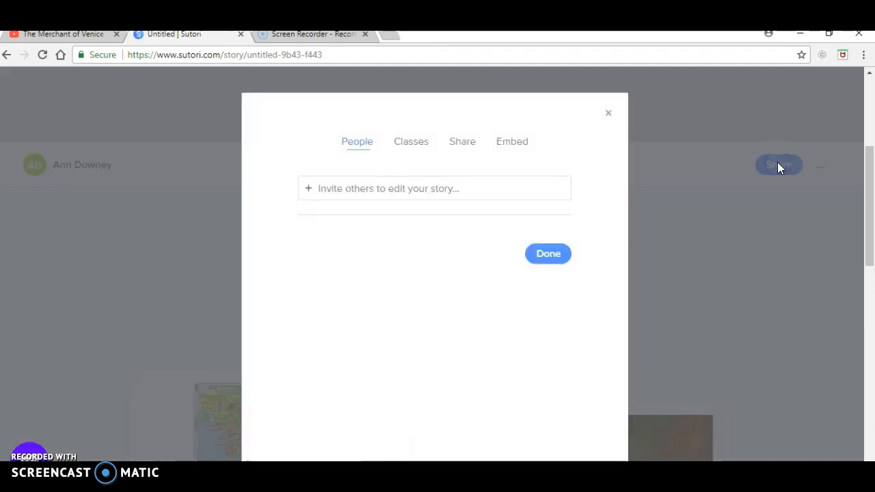
left_click(621, 209)
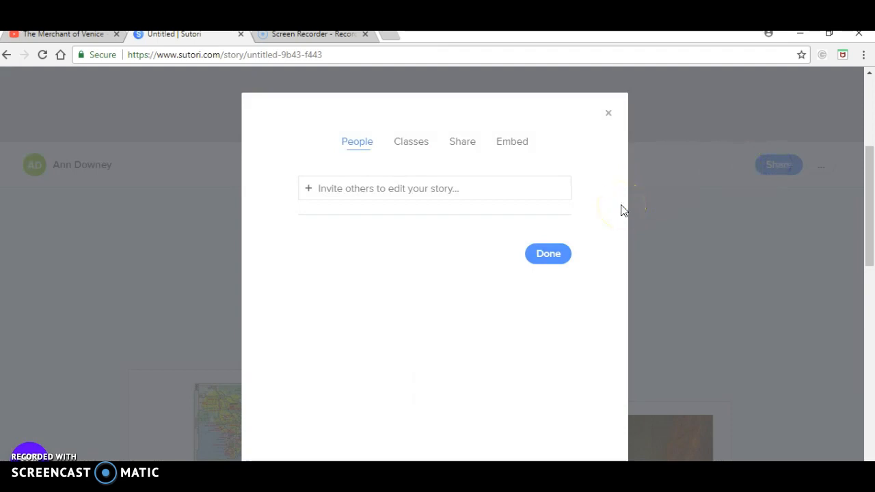